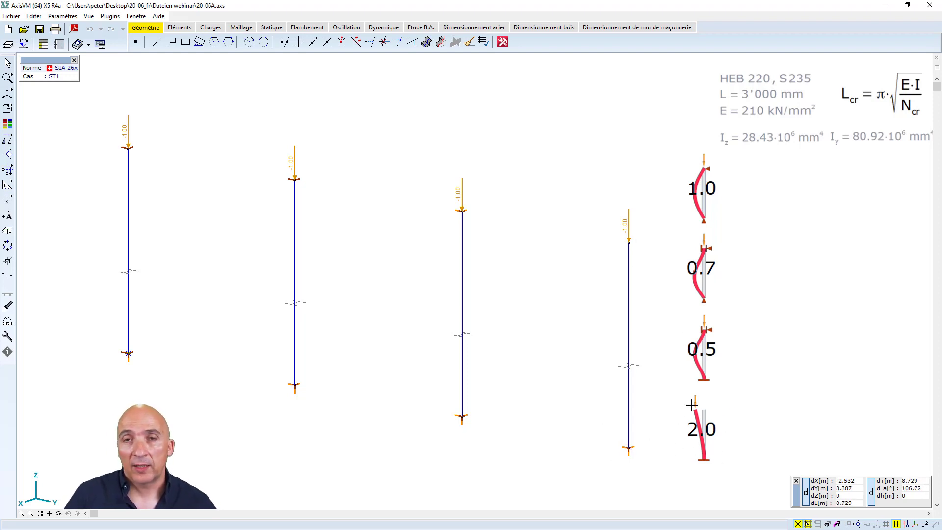
- Display the finite element mesh on the four columns in the loads view
{"action": "left_click", "coordinate": [211, 28]}
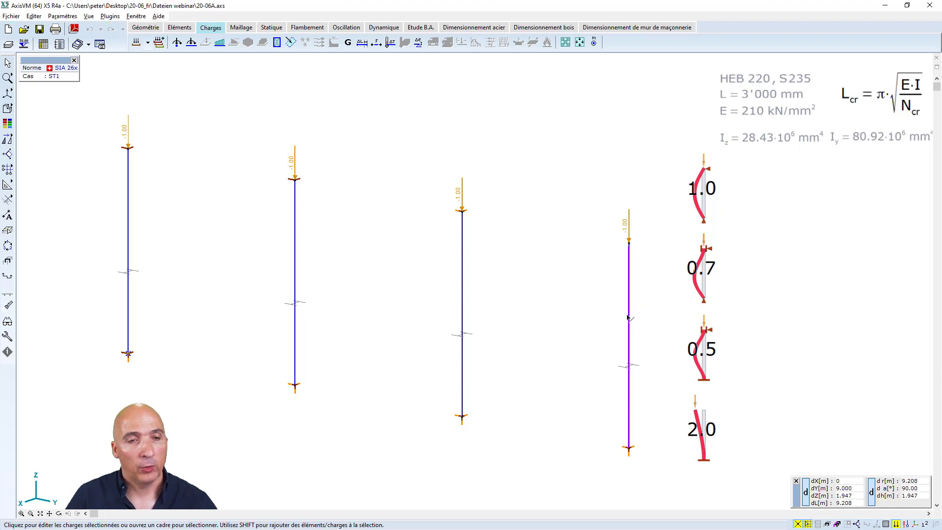
{"action": "left_click", "coordinate": [886, 525]}
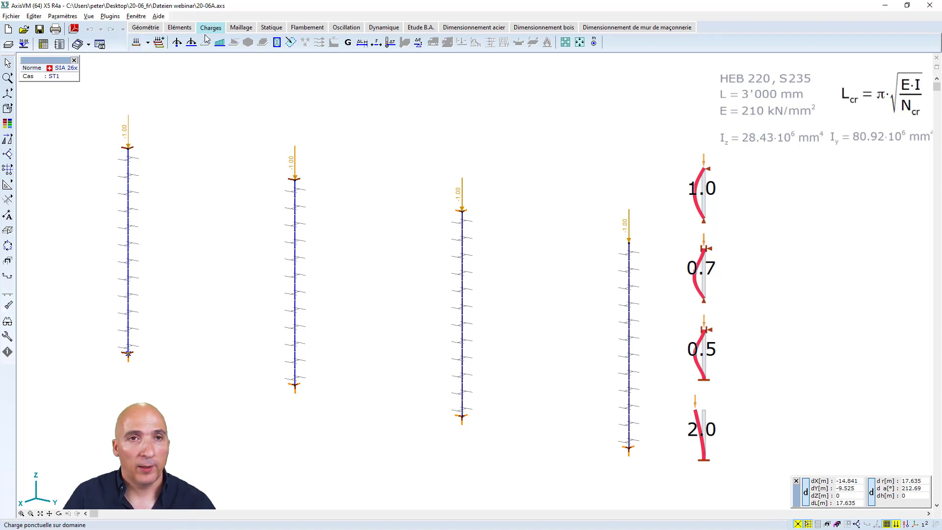
- Try a subdivision into 4 segments for all columns in the line element mesh parameters, without applying it
{"action": "left_click", "coordinate": [239, 28]}
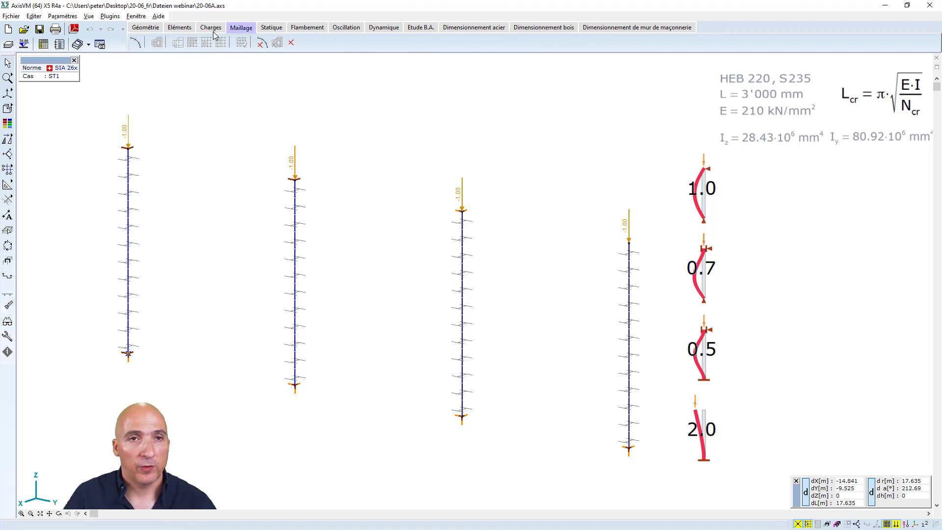
{"action": "left_click", "coordinate": [135, 43]}
{"action": "left_click", "coordinate": [149, 64]}
{"action": "left_click", "coordinate": [236, 64]}
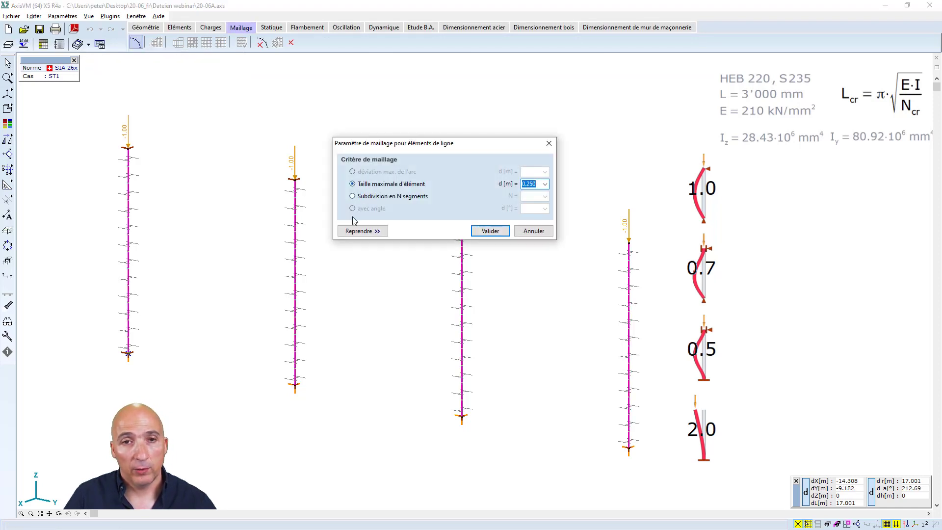
{"action": "left_click", "coordinate": [352, 197]}
{"action": "type", "text": "4"}
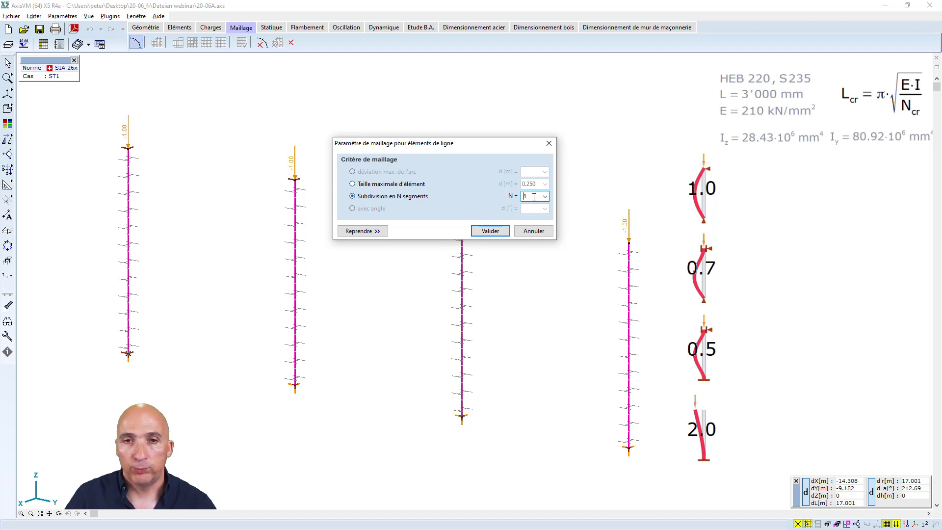
{"action": "left_click", "coordinate": [353, 185]}
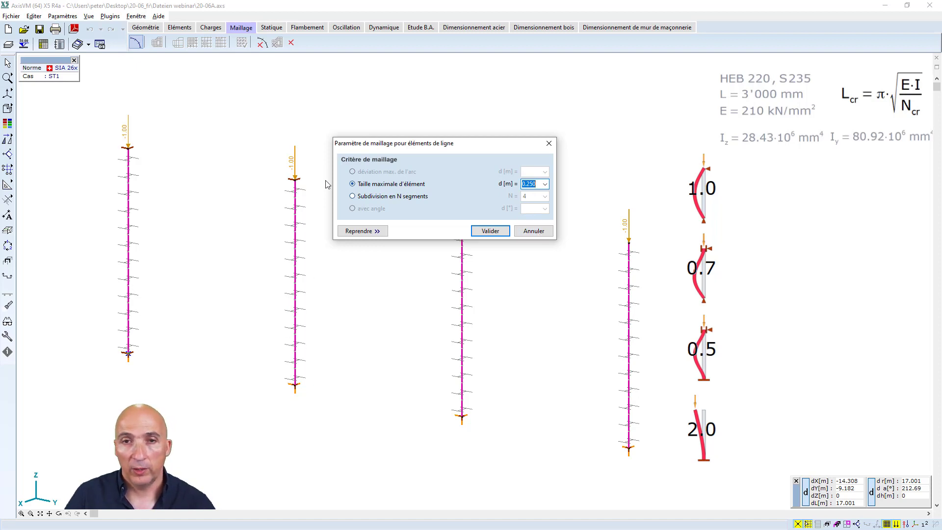
{"action": "left_click", "coordinate": [532, 233]}
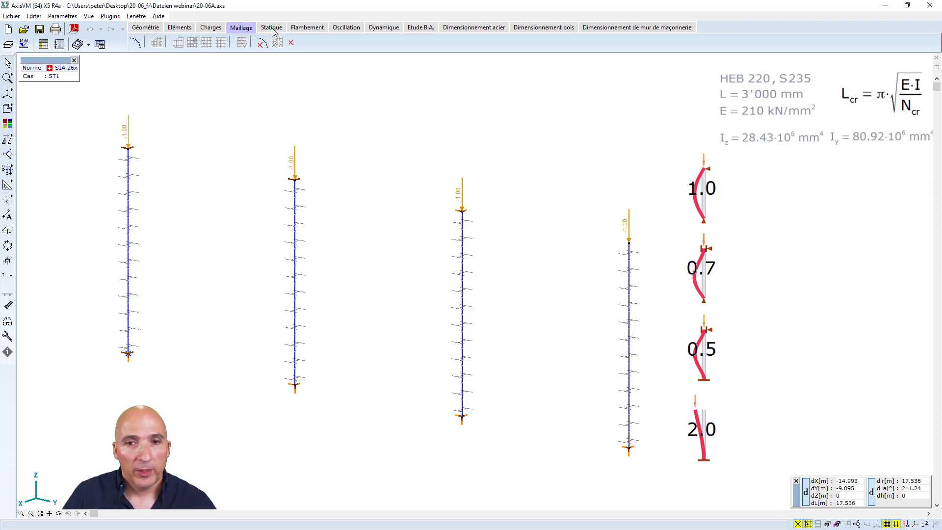
- Review the buckling analysis settings for load case ST1, including the number of mode shapes and convergence criteria, without running the calculation
{"action": "left_click", "coordinate": [312, 29]}
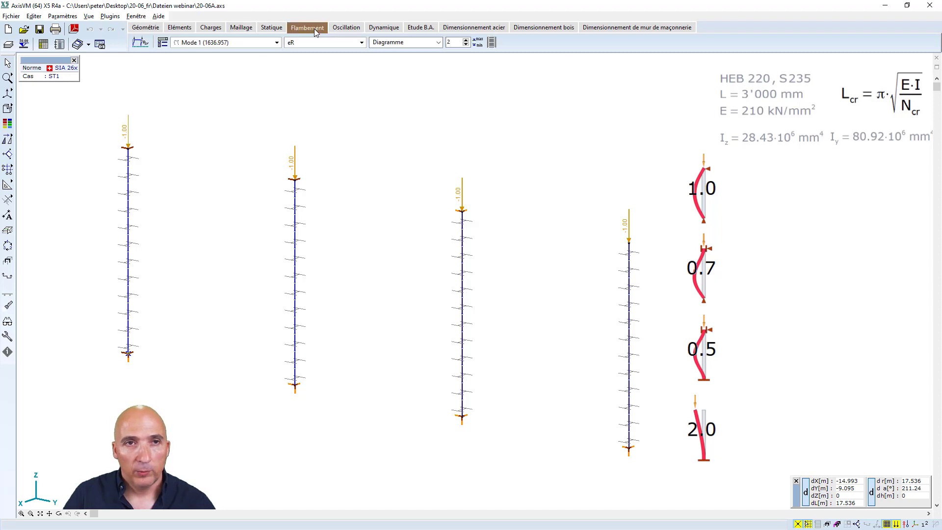
{"action": "left_click", "coordinate": [144, 44]}
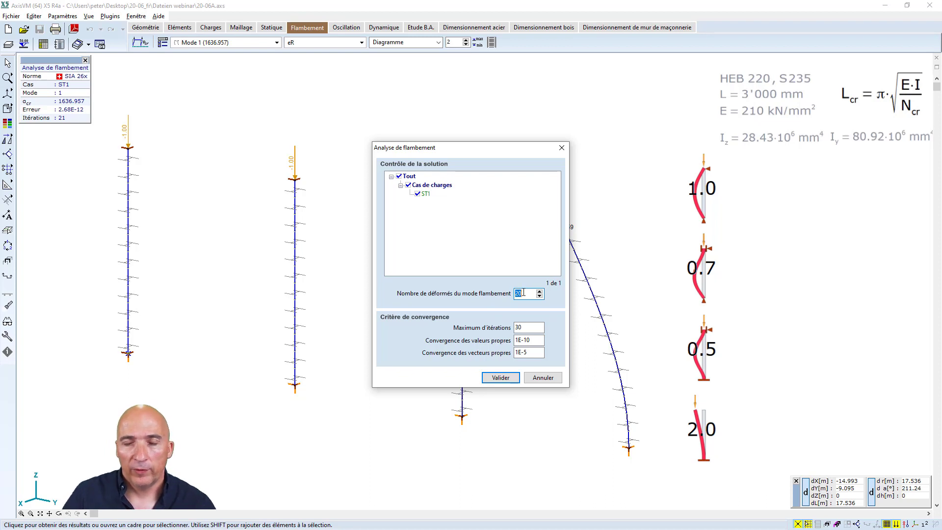
{"action": "left_click", "coordinate": [540, 379]}
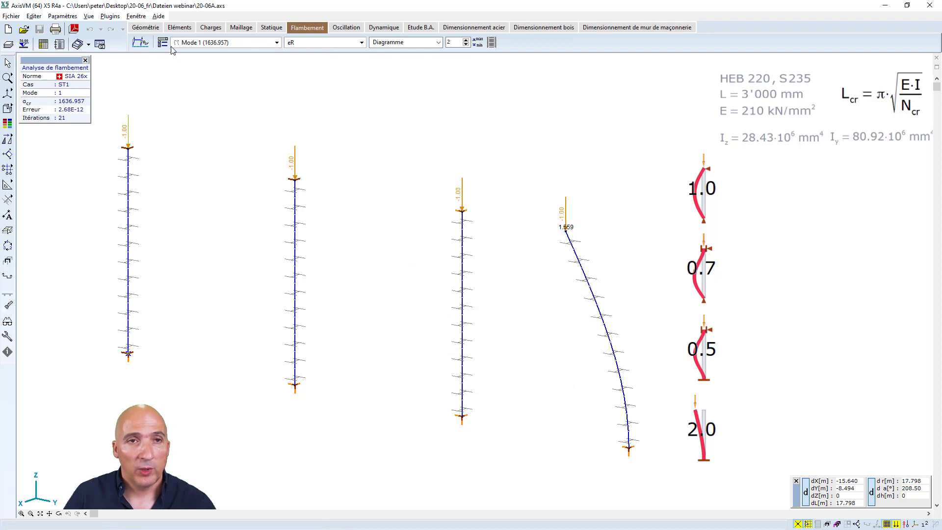
- Render the columns as solid profiles with the Surfaces cachées view and hide the finite element mesh
{"action": "mouse_move", "coordinate": [11, 111]}
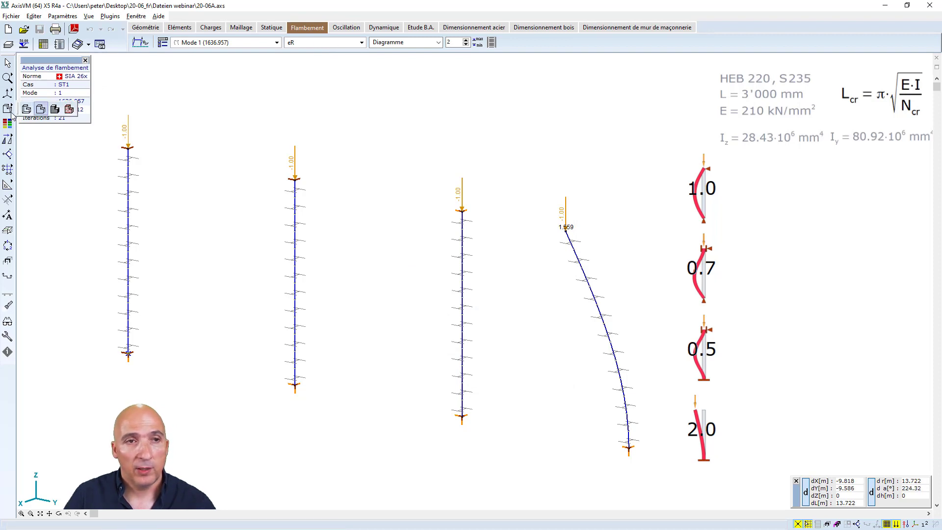
{"action": "left_click", "coordinate": [55, 110]}
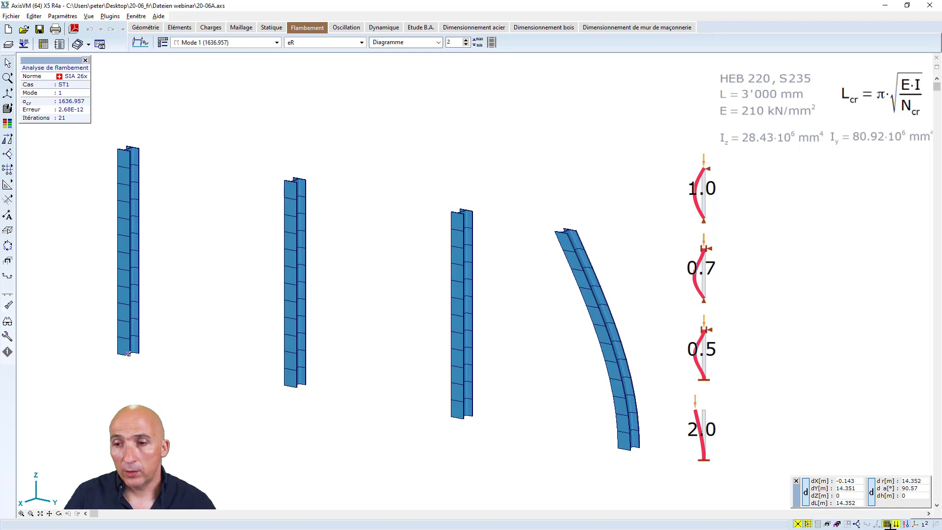
{"action": "left_click", "coordinate": [887, 525]}
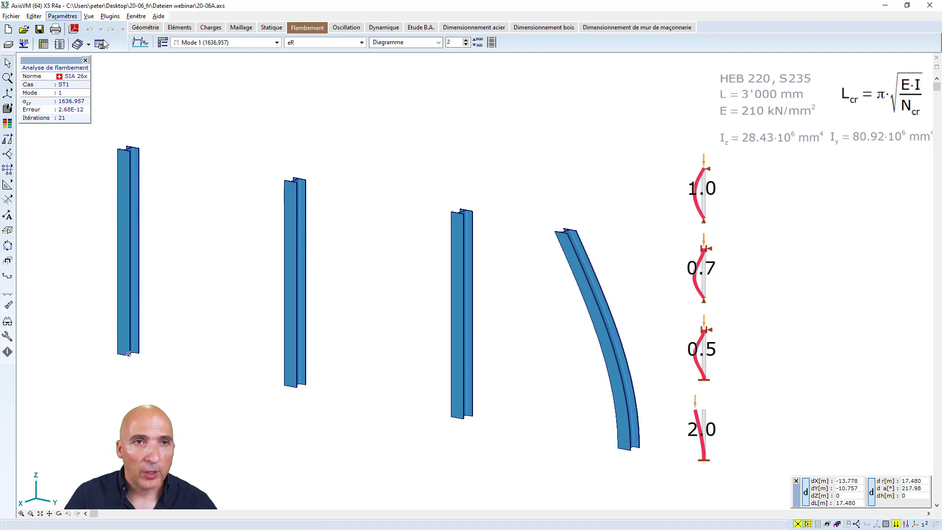
- Set the buckling result display shape to Non déformé and show the columns as plain lines
{"action": "left_click", "coordinate": [163, 42]}
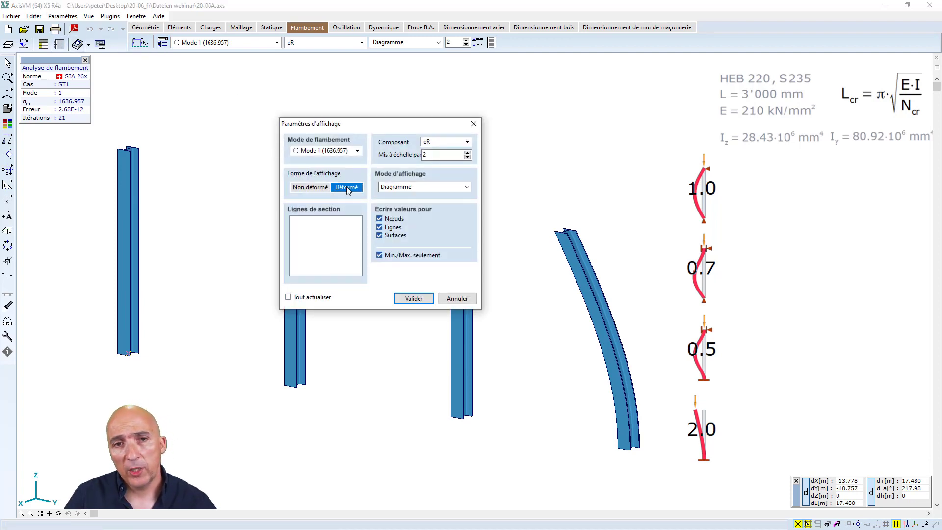
{"action": "left_click", "coordinate": [310, 187]}
{"action": "left_click", "coordinate": [415, 298]}
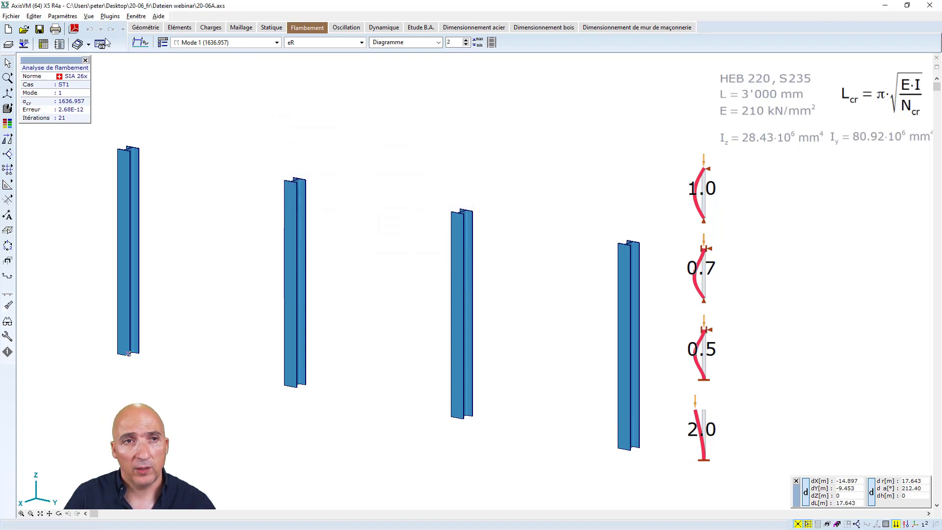
{"action": "mouse_move", "coordinate": [9, 109]}
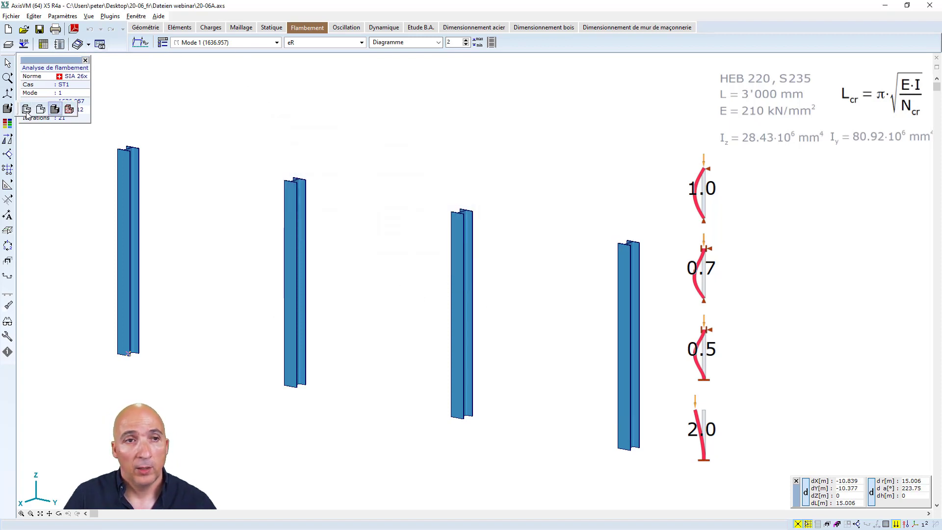
{"action": "left_click", "coordinate": [41, 109]}
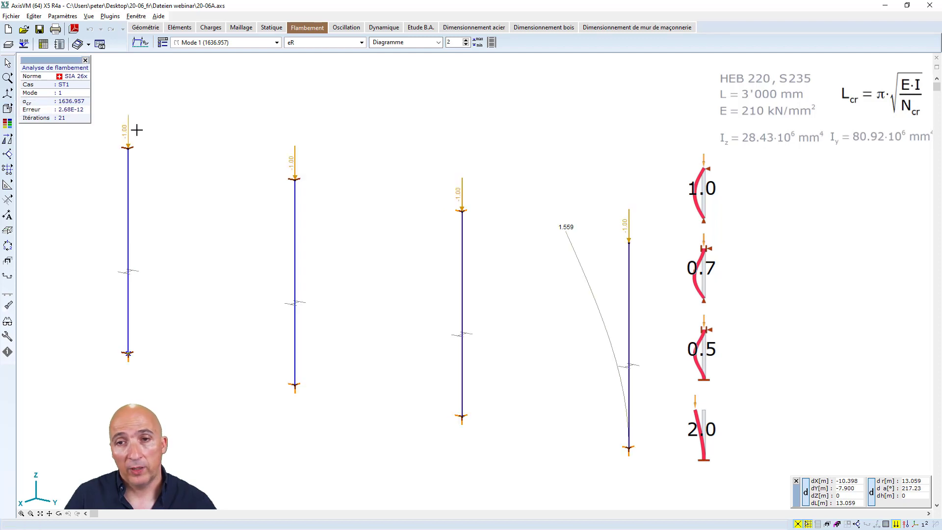
- Return the columns to the Surfaces cachées view and set the buckling result display shape to Déformé
{"action": "mouse_move", "coordinate": [8, 109]}
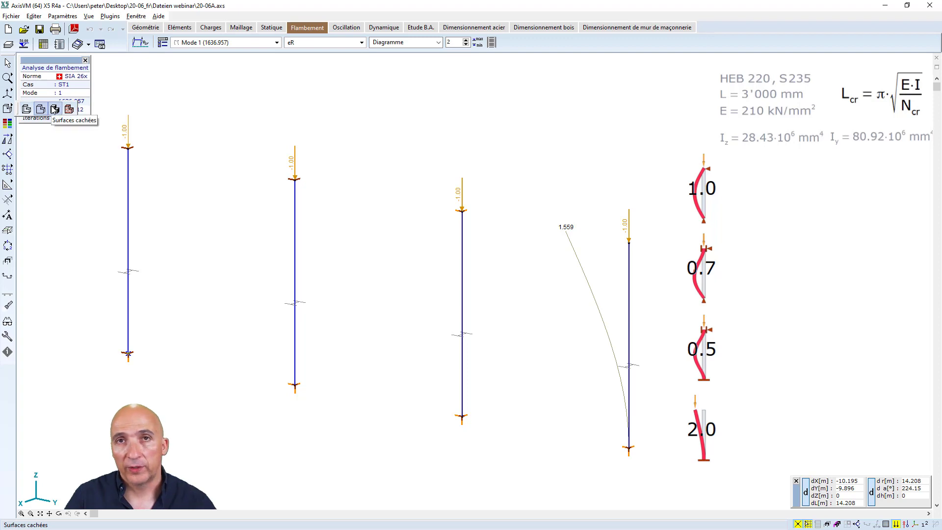
{"action": "left_click", "coordinate": [55, 109]}
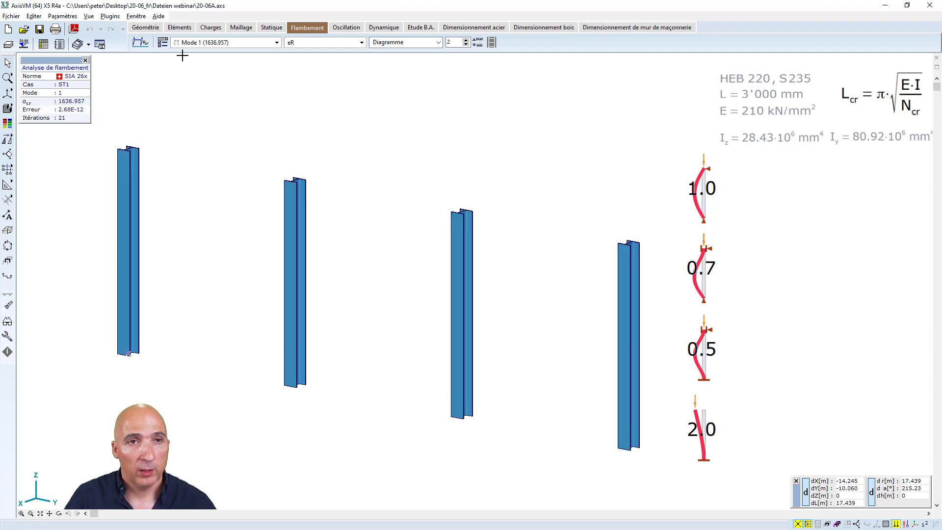
{"action": "left_click", "coordinate": [163, 43]}
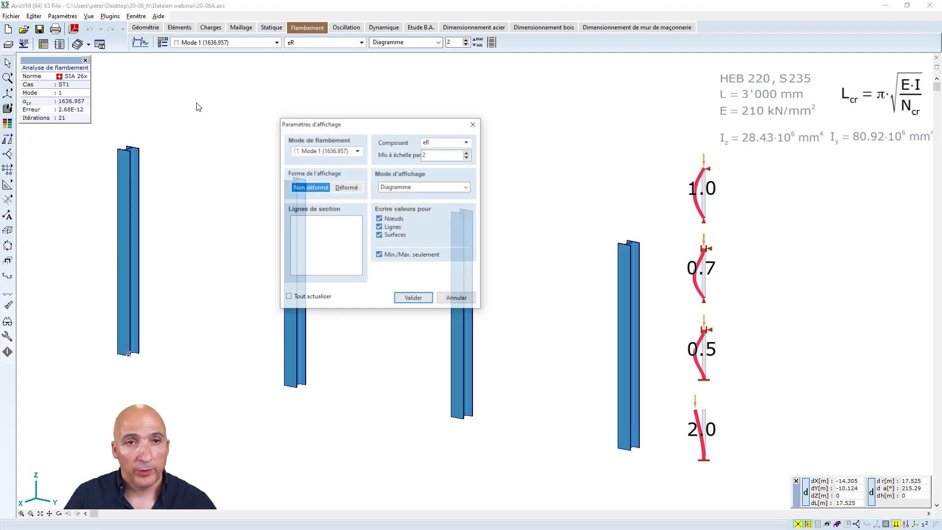
{"action": "left_click", "coordinate": [360, 188]}
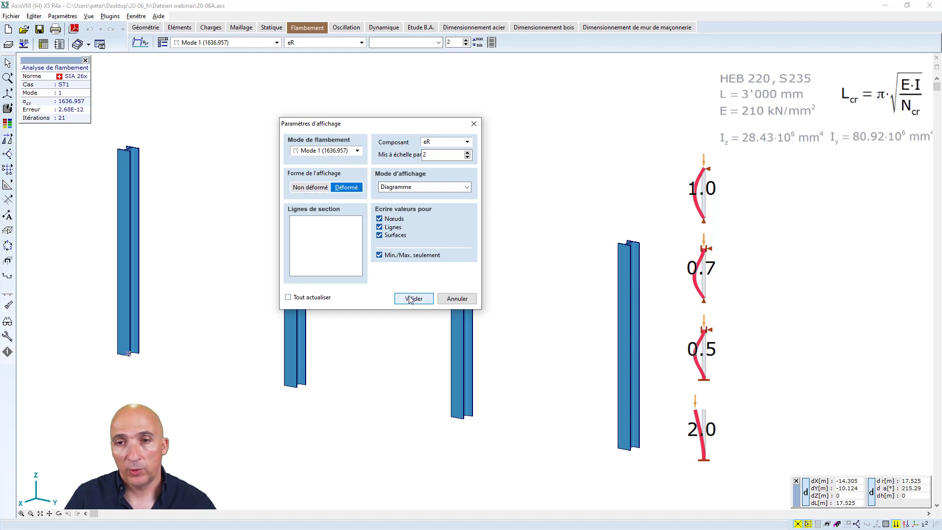
{"action": "left_click", "coordinate": [411, 299]}
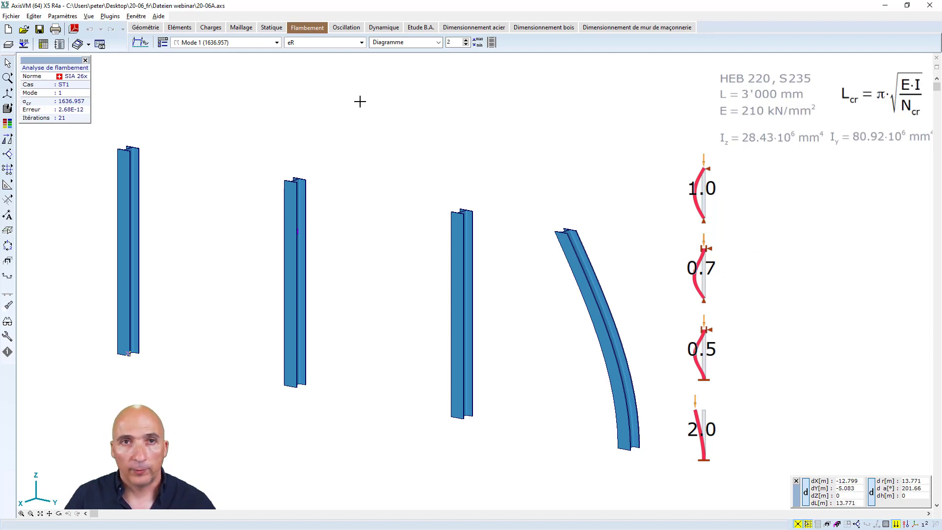
- Load 20-06A-02.jpg from the 20-06 folder as the background image
{"action": "left_click", "coordinate": [137, 17]}
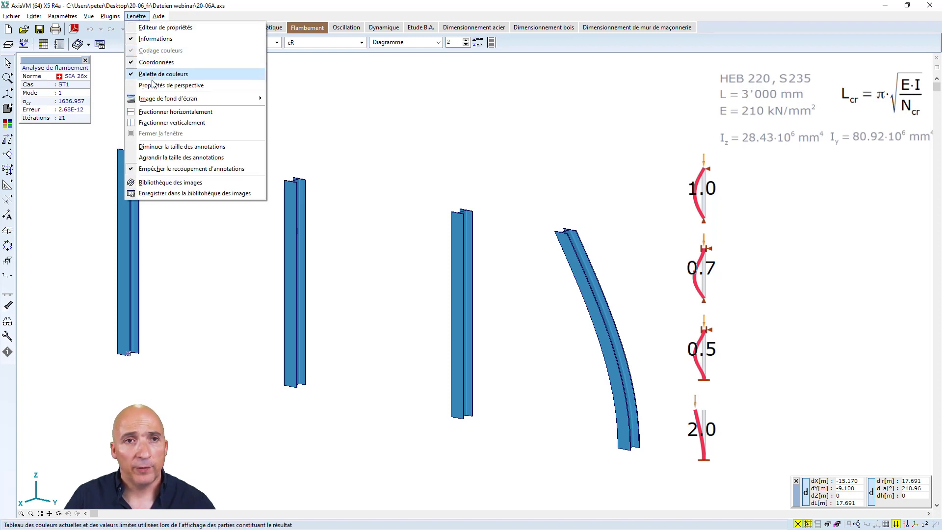
{"action": "mouse_move", "coordinate": [171, 103]}
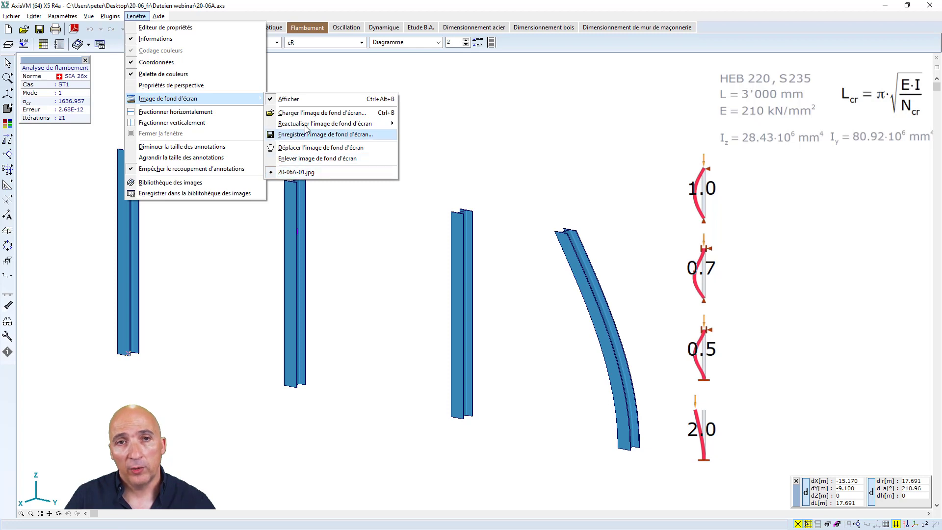
{"action": "left_click", "coordinate": [369, 203]}
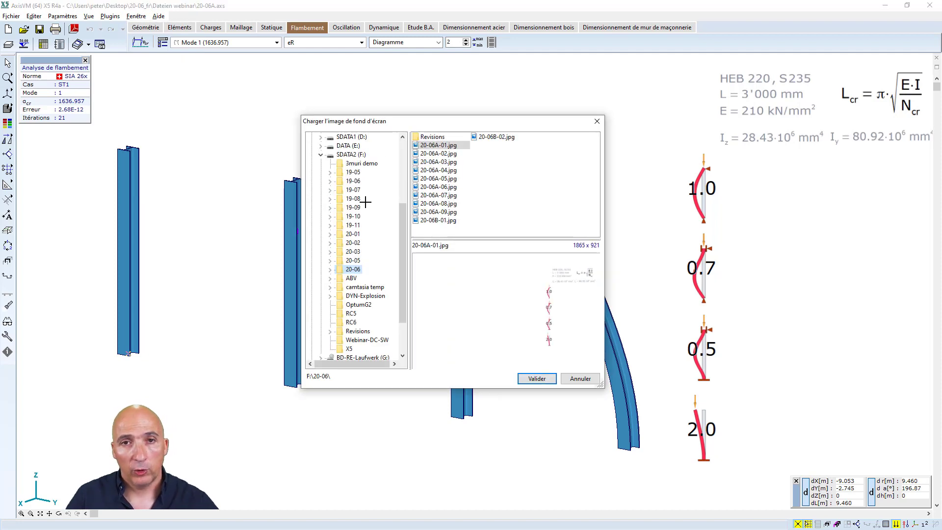
{"action": "left_click", "coordinate": [434, 155]}
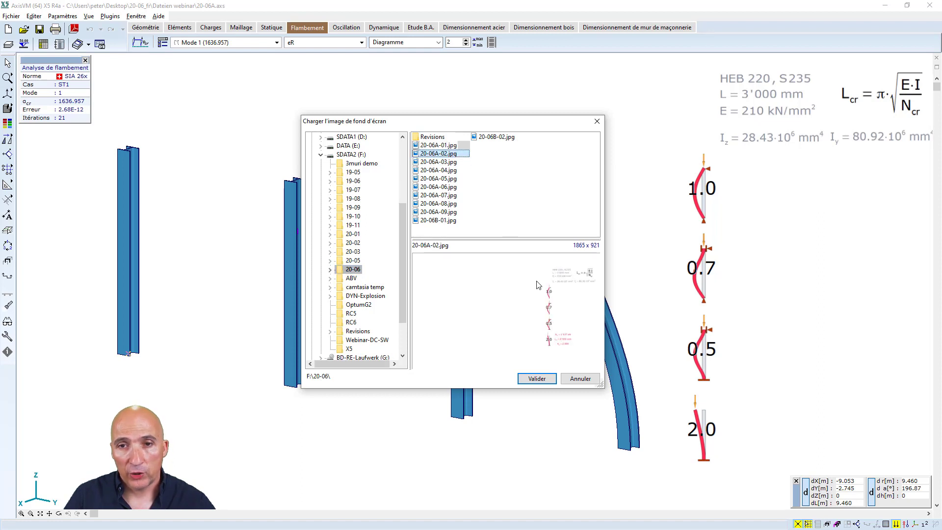
{"action": "left_click", "coordinate": [537, 379]}
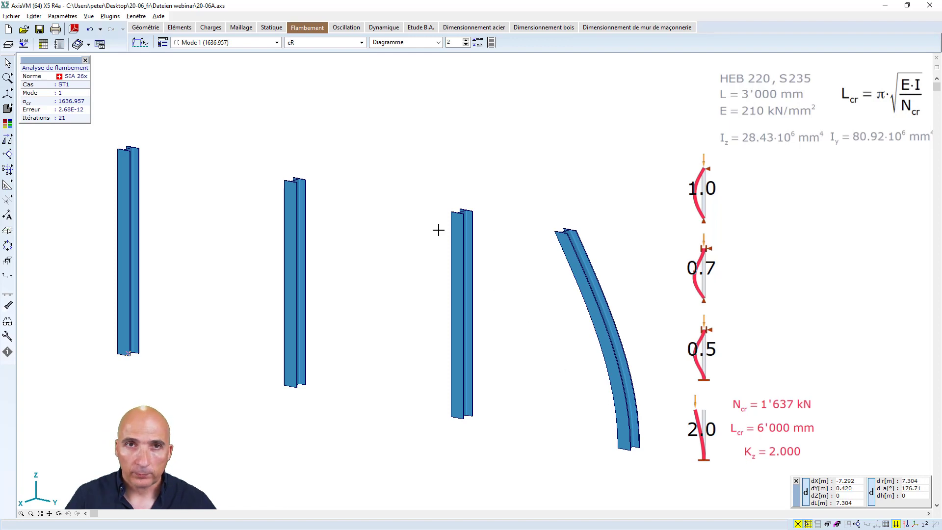
- Display buckling mode 2 of load case ST1 and load 20-06A-03.jpg as the background image
{"action": "left_click", "coordinate": [277, 43]}
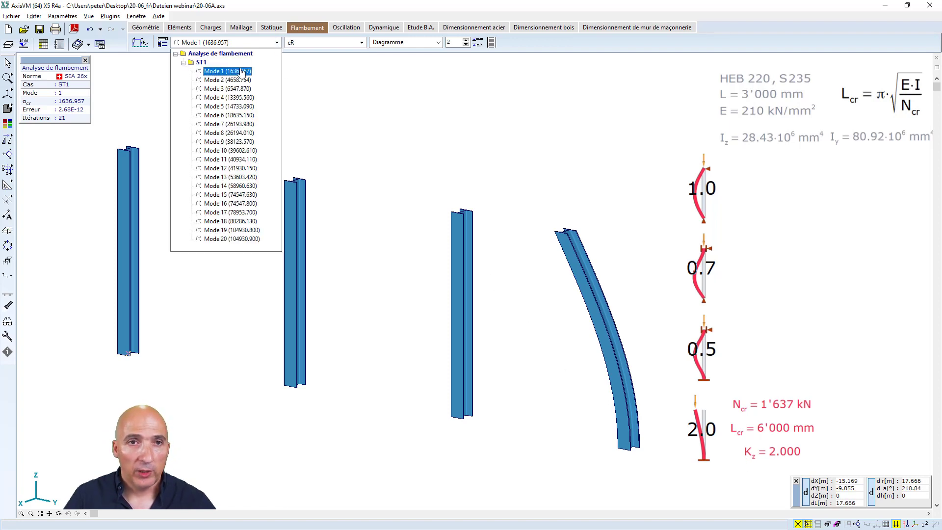
{"action": "left_click", "coordinate": [228, 80]}
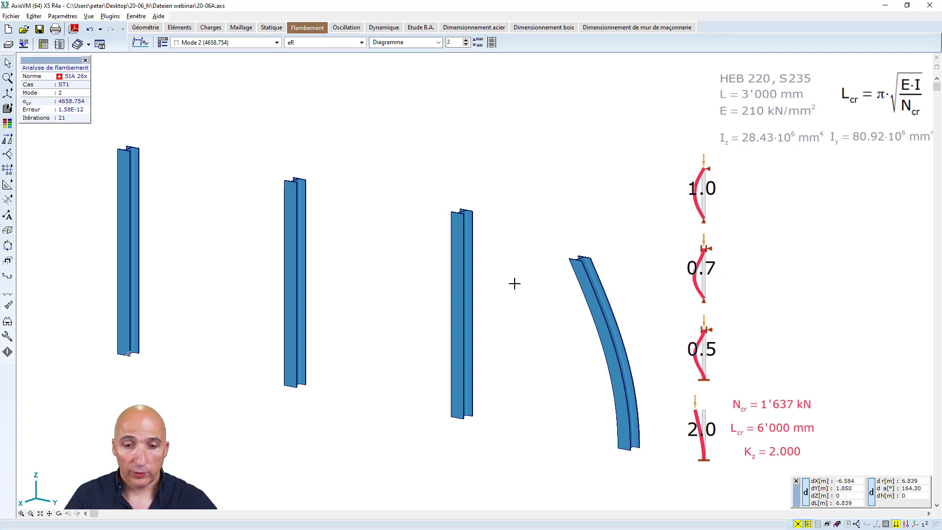
{"action": "key", "text": "ctrl+b"}
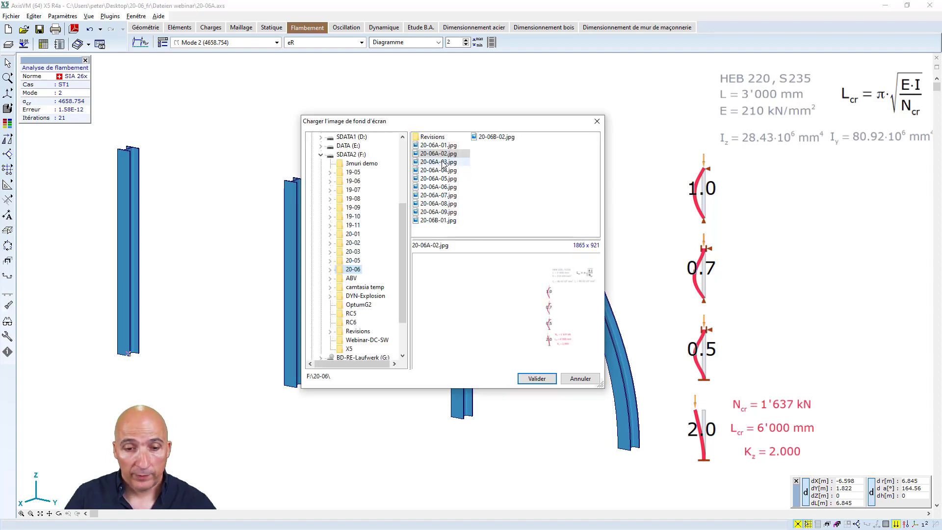
{"action": "left_click", "coordinate": [443, 164]}
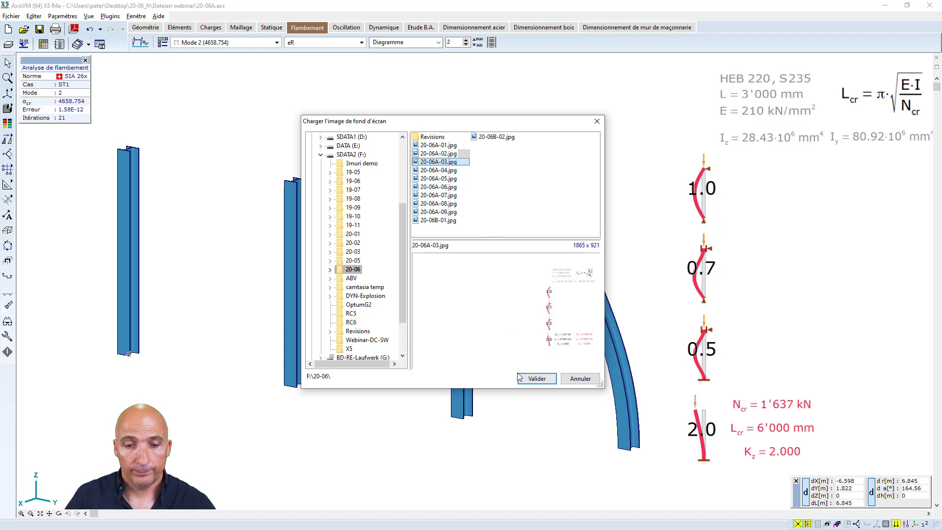
{"action": "left_click", "coordinate": [538, 379]}
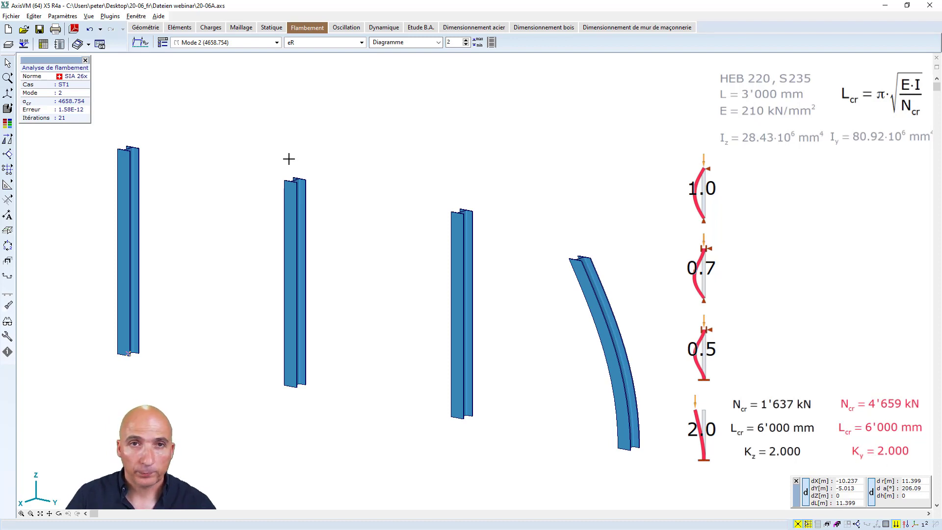
- Display buckling mode 3 of load case ST1 and load 20-06A-04.jpg as the background image
{"action": "left_click", "coordinate": [277, 43]}
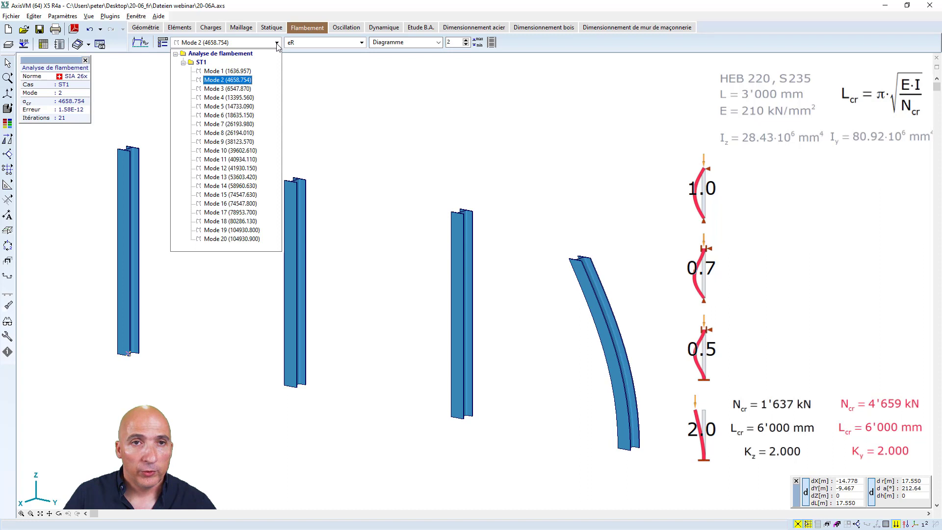
{"action": "left_click", "coordinate": [244, 92]}
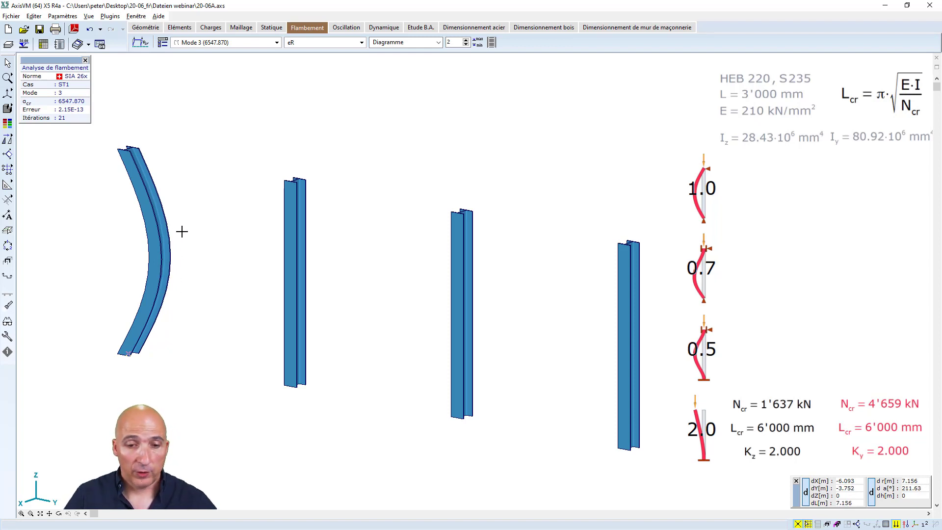
{"action": "key", "text": "ctrl+b"}
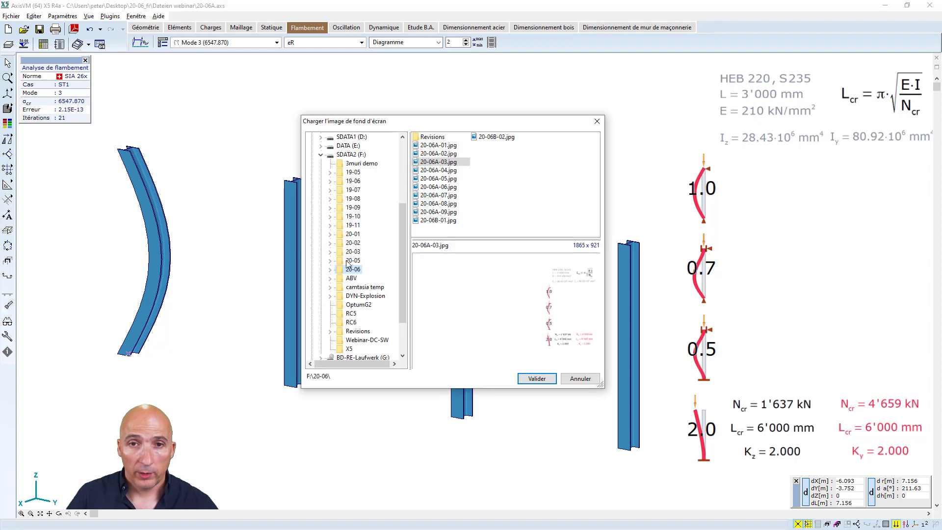
{"action": "left_click", "coordinate": [445, 171]}
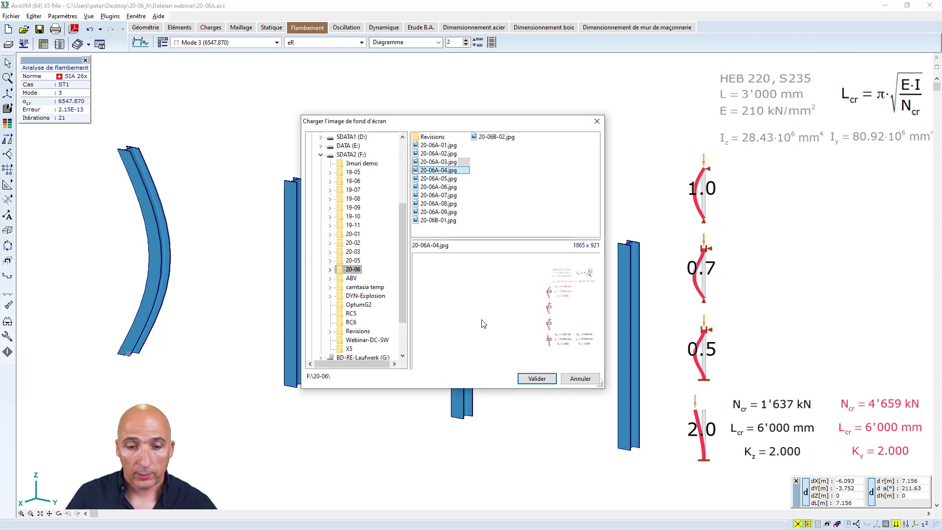
{"action": "left_click", "coordinate": [540, 379]}
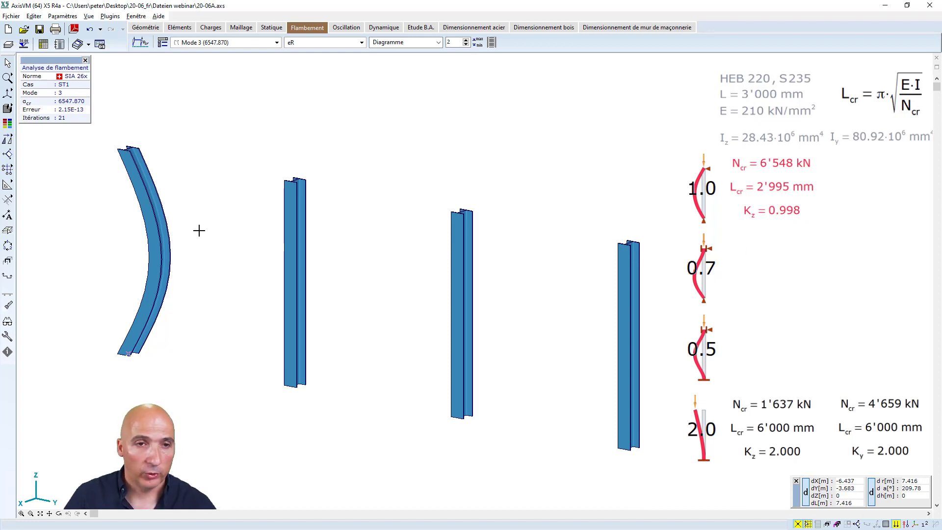
- Display buckling mode 4 of load case ST1 and load 20-06A-05.jpg as the background image
{"action": "left_click", "coordinate": [276, 43]}
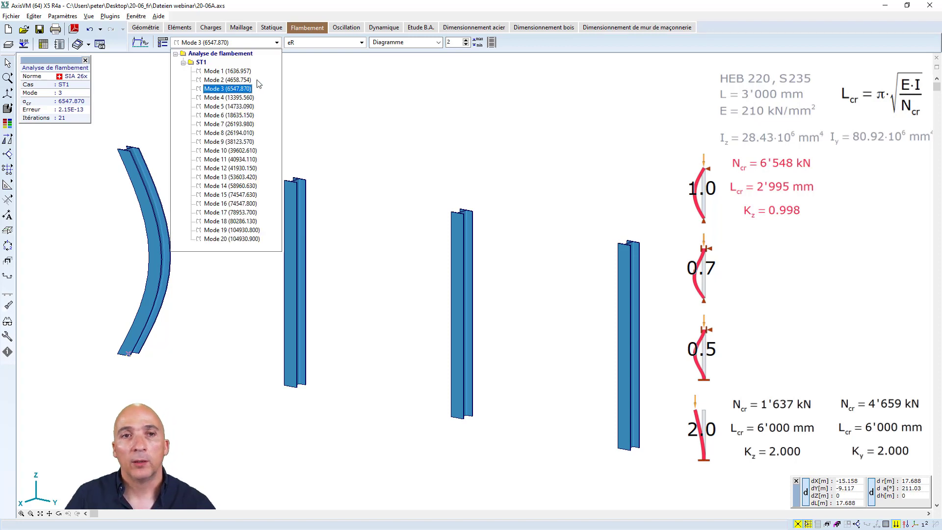
{"action": "left_click", "coordinate": [229, 97]}
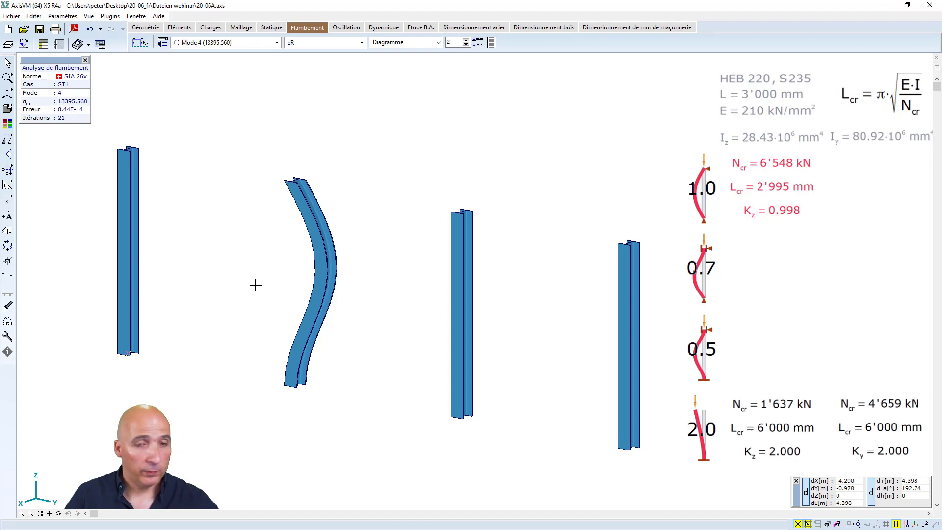
{"action": "key", "text": "alt+shift+b"}
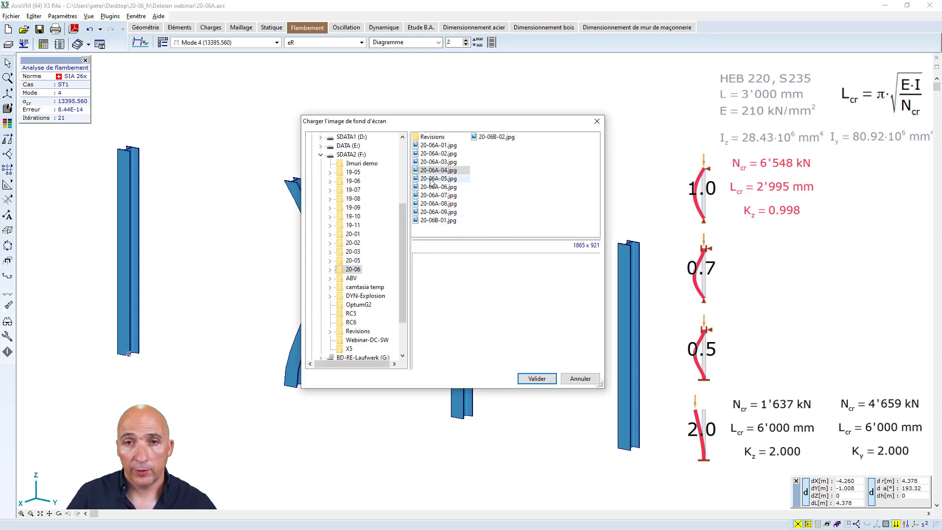
{"action": "left_click", "coordinate": [433, 179]}
{"action": "left_click", "coordinate": [536, 379]}
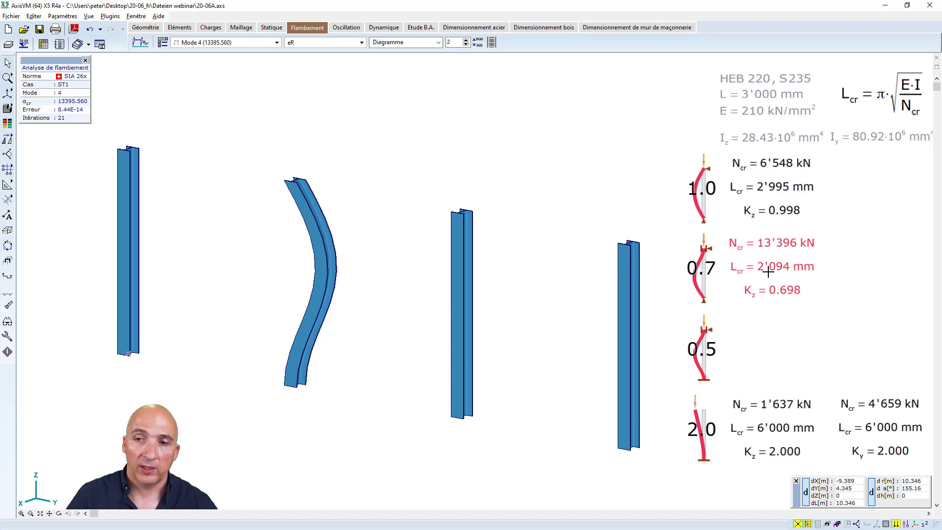
- Display buckling mode 5 of load case ST1 to examine the deformed shape of the columns
{"action": "left_click", "coordinate": [277, 43]}
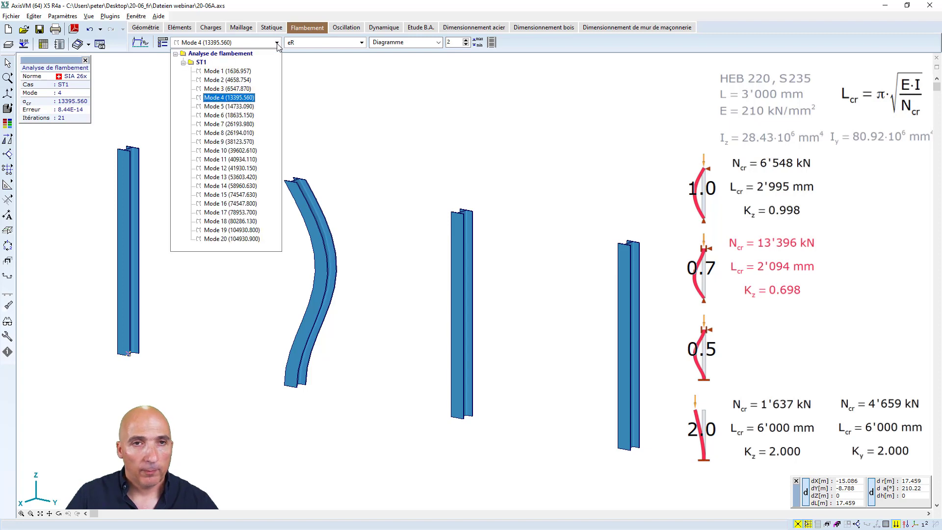
{"action": "left_click", "coordinate": [240, 107]}
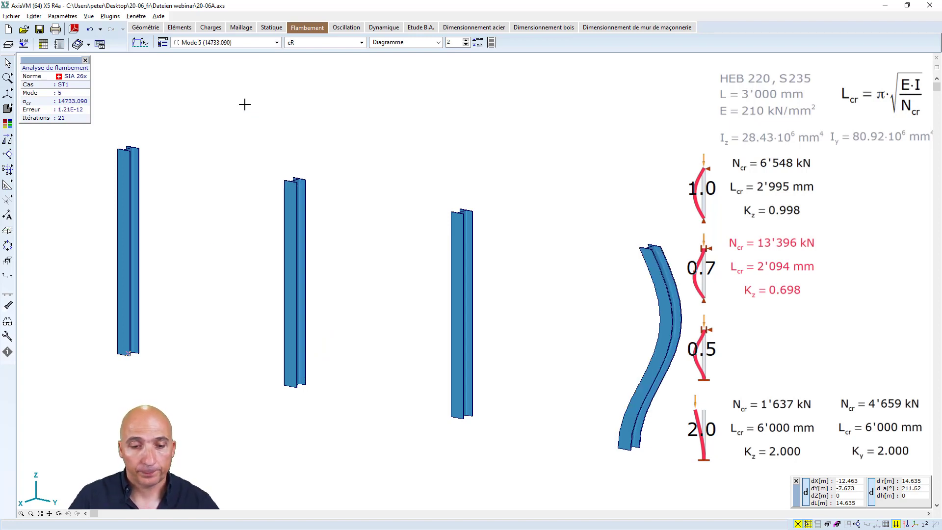
{"action": "left_click", "coordinate": [277, 44]}
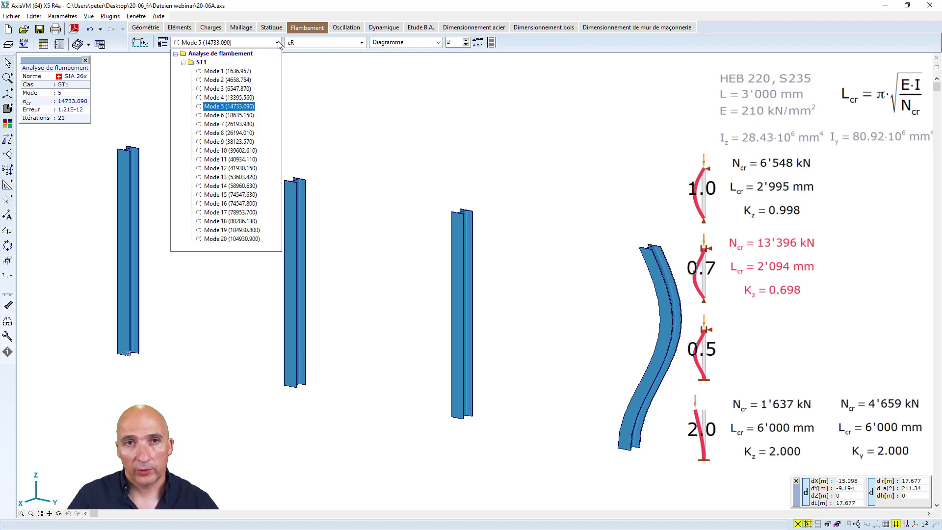
{"action": "left_click", "coordinate": [234, 109]}
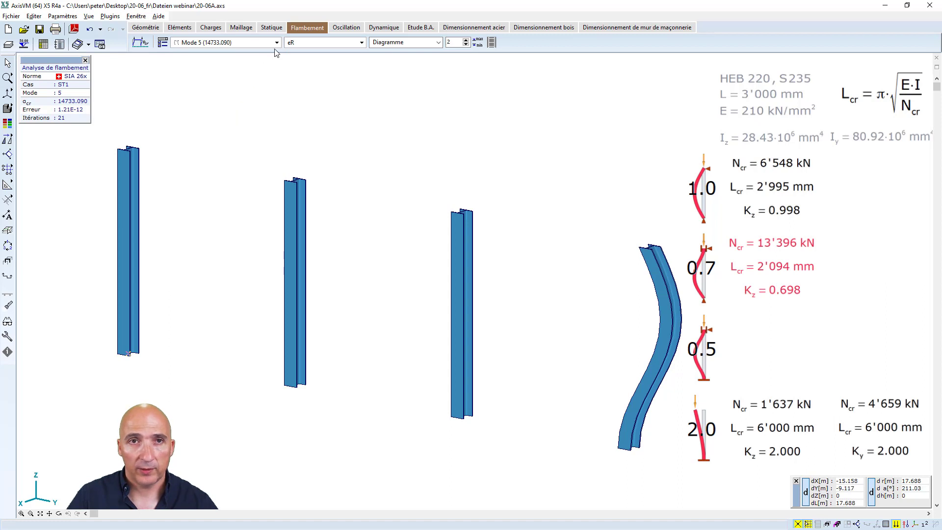
- Display buckling mode 6 of load case ST1 and load 20-06A-06.jpg as the background image
{"action": "left_click", "coordinate": [277, 43]}
{"action": "left_click", "coordinate": [231, 115]}
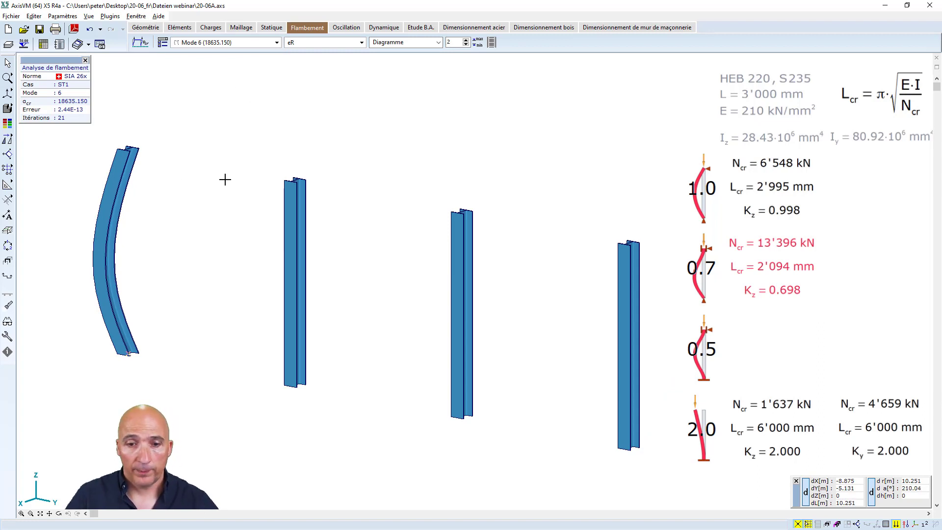
{"action": "key", "text": "ctrl+b"}
{"action": "left_click", "coordinate": [452, 189]}
{"action": "left_click", "coordinate": [537, 379]}
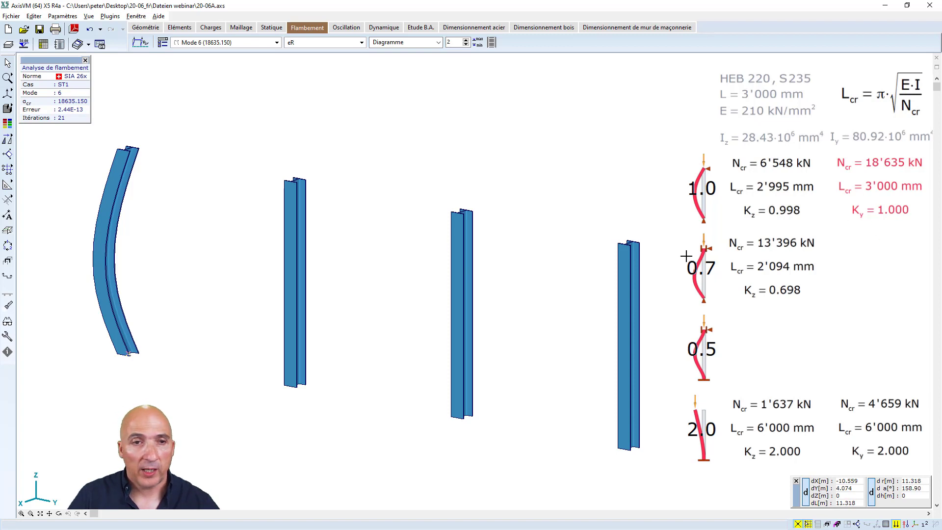
- Display buckling mode 7 of load case ST1 and load 20-06A-07.jpg as the background image
{"action": "left_click", "coordinate": [278, 43]}
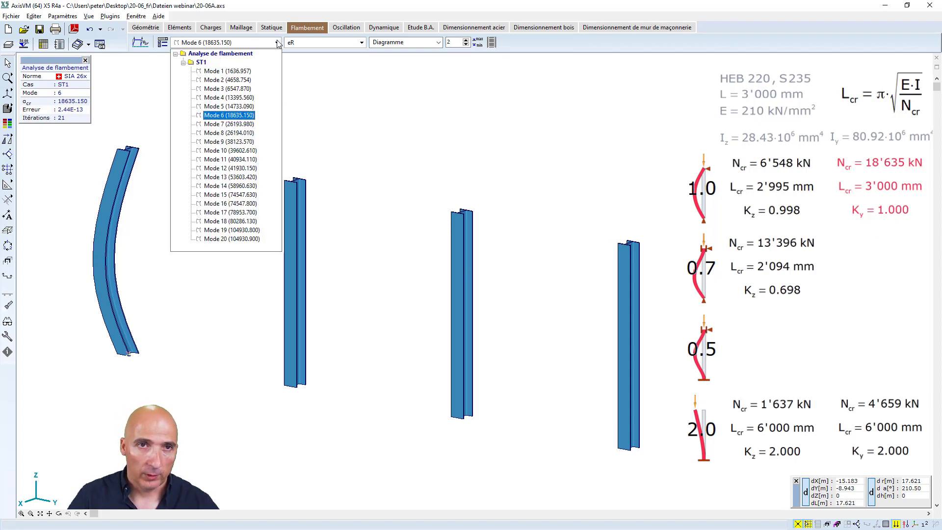
{"action": "left_click", "coordinate": [234, 125]}
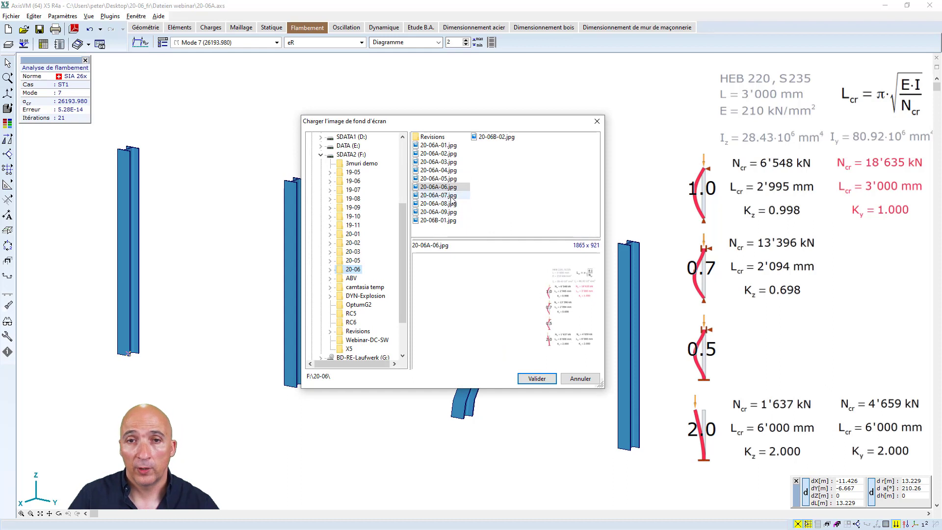
{"action": "left_click", "coordinate": [438, 195]}
{"action": "left_click", "coordinate": [537, 378]}
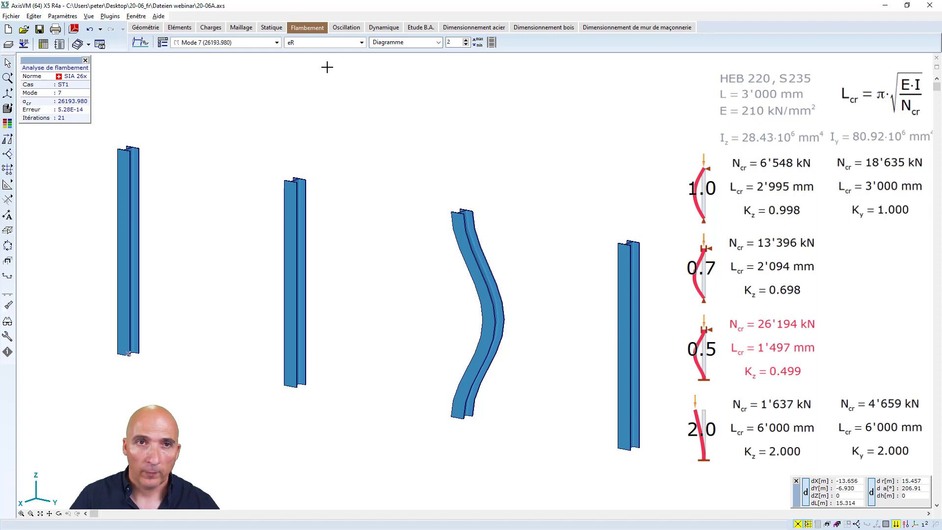
- Display buckling mode 9 of load case ST1 and load 20-06A-08.jpg as the background image
{"action": "left_click", "coordinate": [277, 43]}
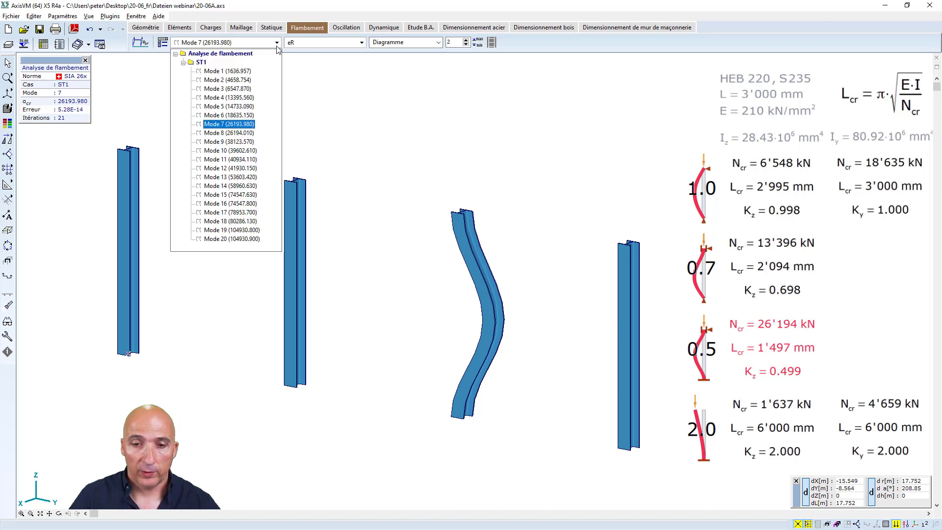
{"action": "left_click", "coordinate": [232, 142]}
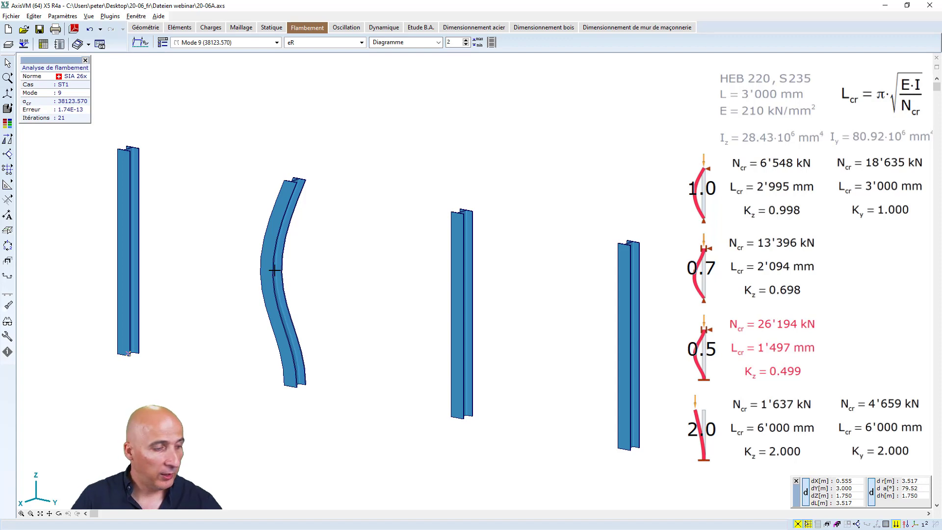
{"action": "mouse_move", "coordinate": [275, 270]}
{"action": "key", "text": "ctrl+b"}
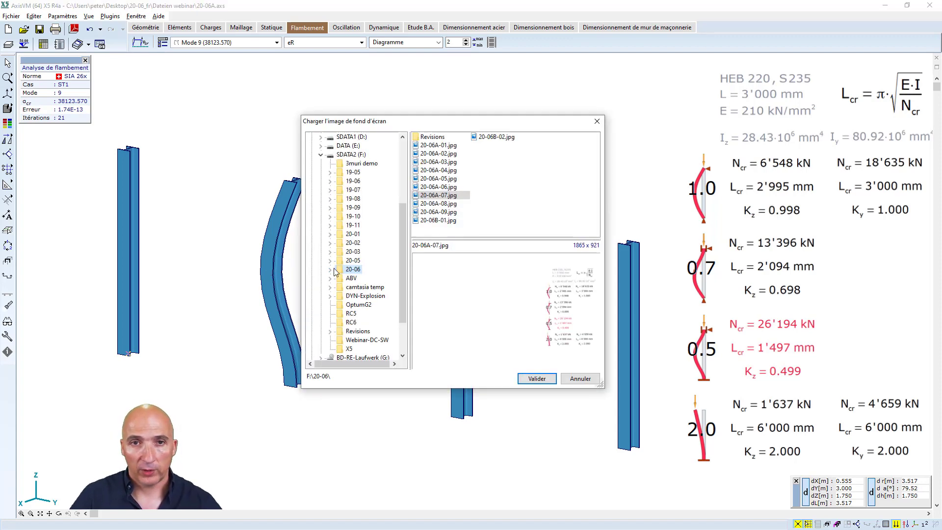
{"action": "left_click", "coordinate": [451, 205]}
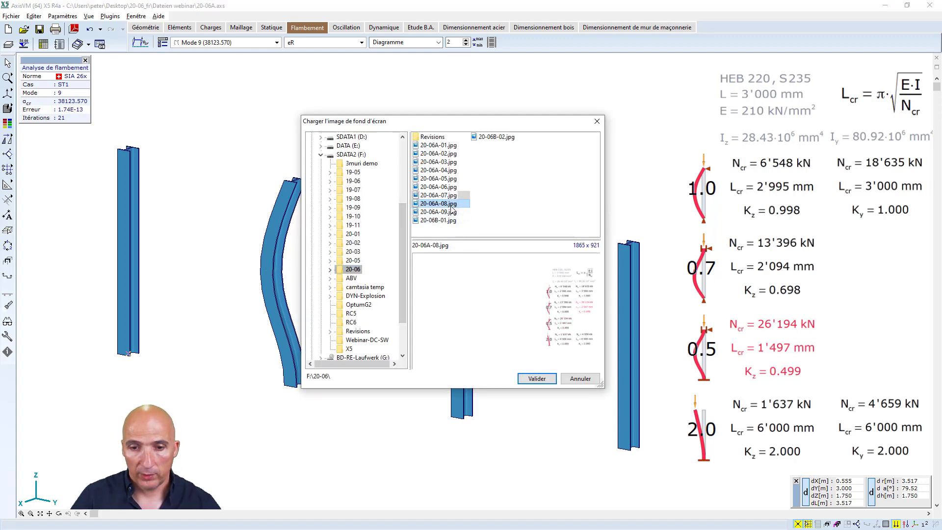
{"action": "left_click", "coordinate": [537, 380]}
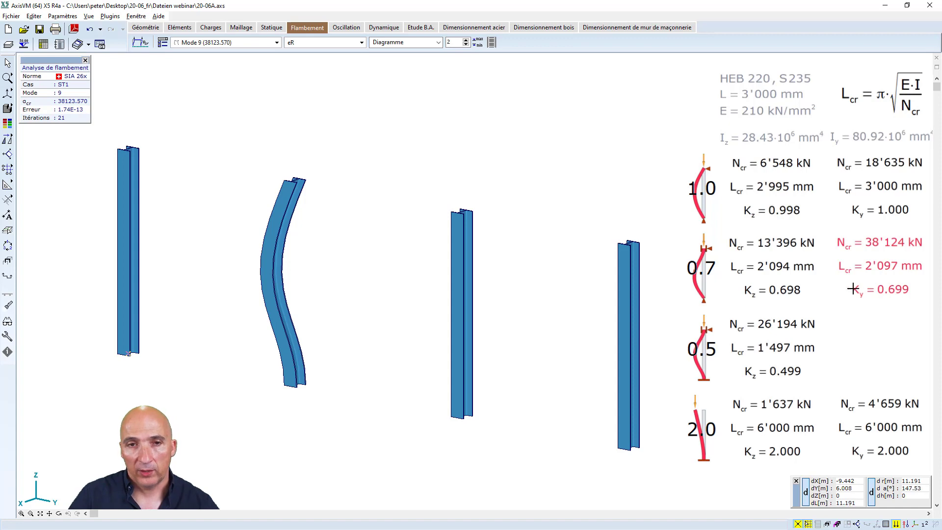
- Display buckling mode 15 of load case ST1 and load 20-06A-09.jpg as the background image
{"action": "left_click", "coordinate": [277, 44]}
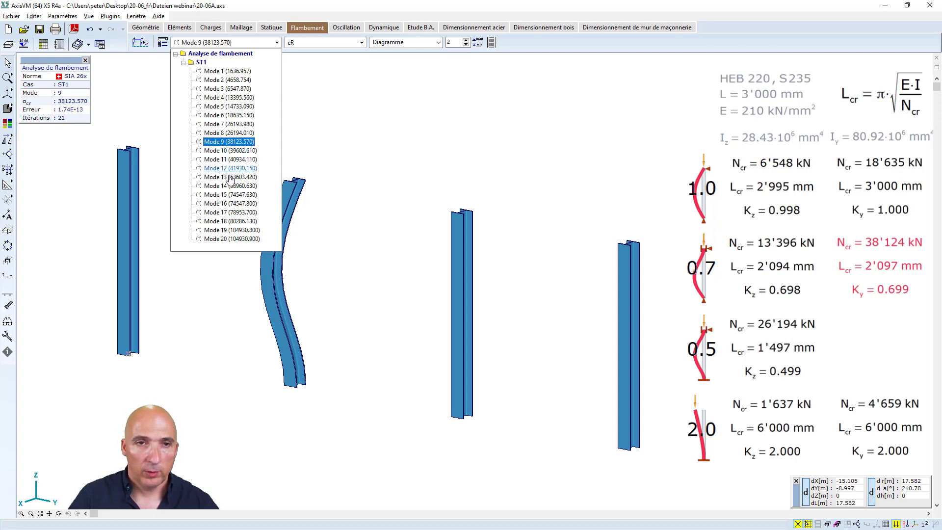
{"action": "left_click", "coordinate": [226, 195]}
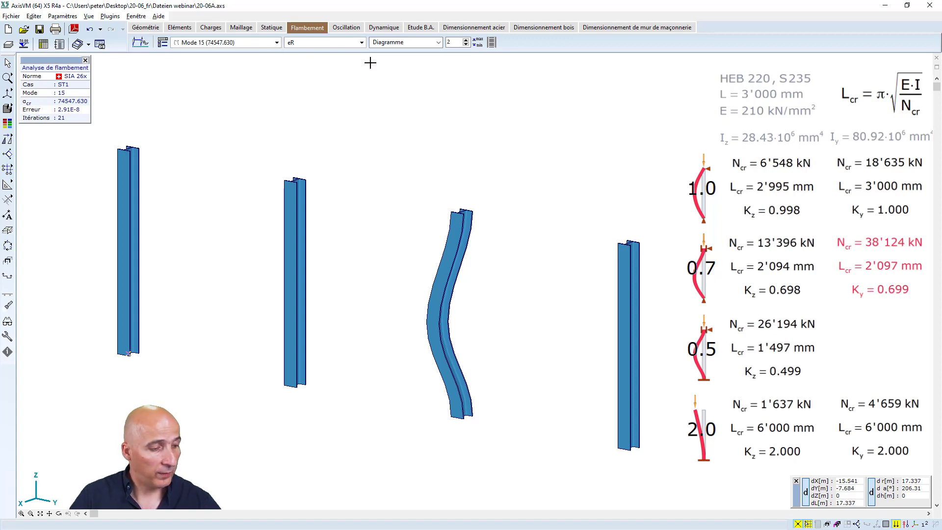
{"action": "key", "text": "ctrl+shift+b"}
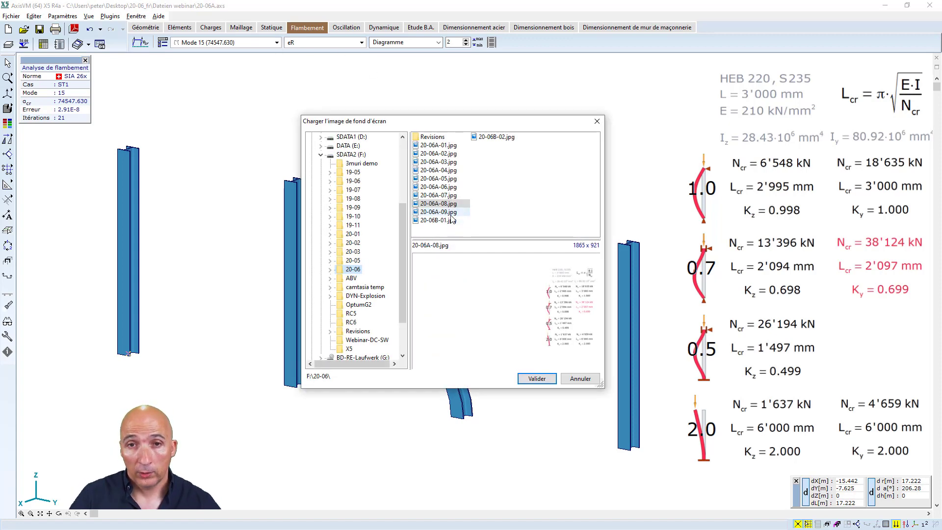
{"action": "left_click", "coordinate": [444, 212]}
{"action": "left_click", "coordinate": [537, 378]}
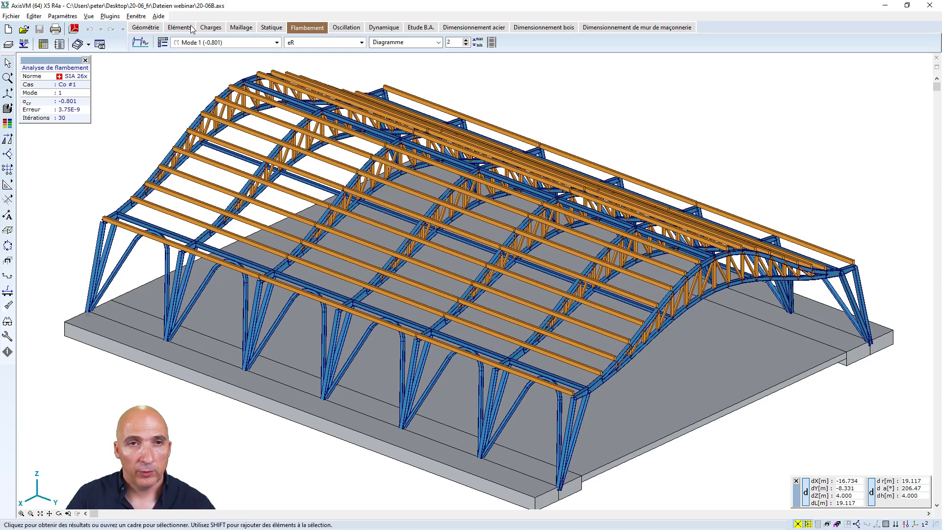
- Show the 20-06B hall model as a wireframe and display its loads for case WX+
{"action": "left_click", "coordinate": [158, 29]}
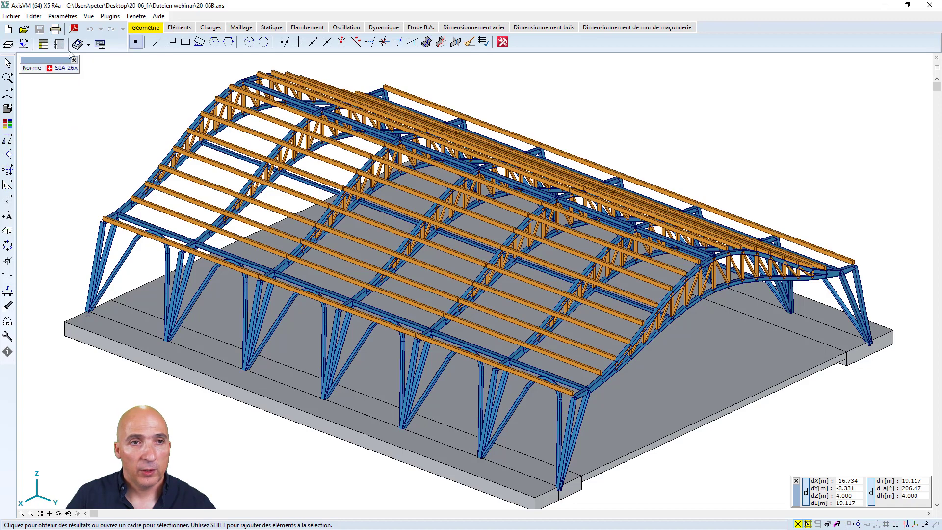
{"action": "left_click", "coordinate": [8, 108]}
{"action": "left_click", "coordinate": [39, 108]}
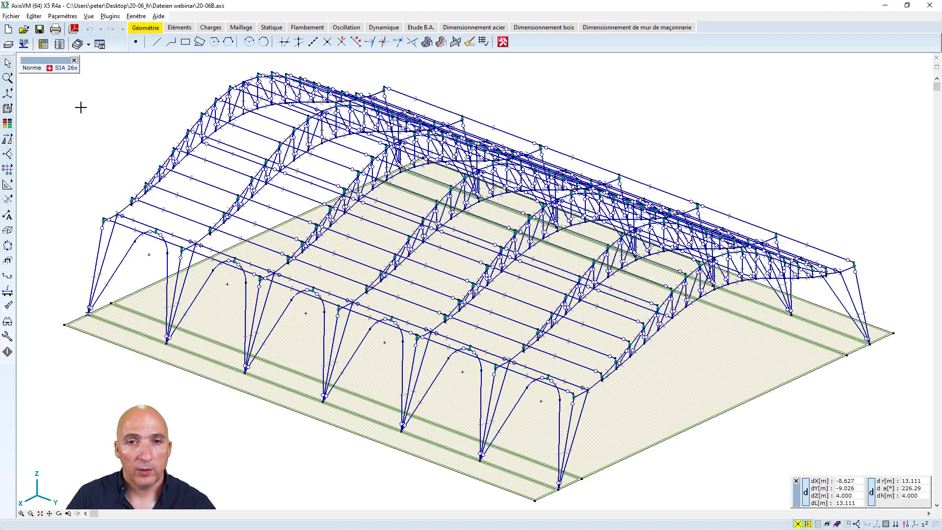
{"action": "left_click", "coordinate": [180, 29]}
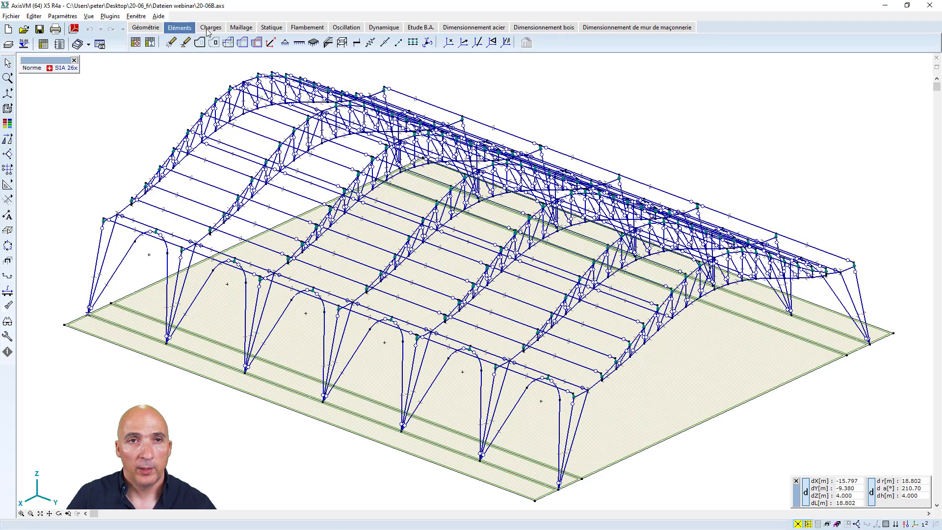
{"action": "left_click", "coordinate": [211, 28]}
{"action": "scroll", "coordinate": [351, 290], "scroll_direction": "down", "scroll_amount": 1}
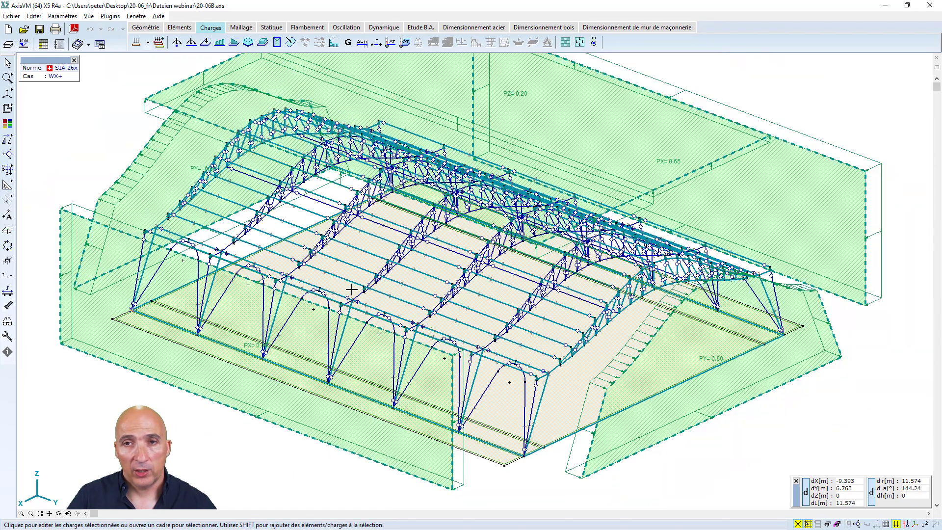
- Inspect the load-bearing elements assigned to the near side wall's load plane using the option for selected linear elements and domains, then cancel the selection
{"action": "left_click", "coordinate": [69, 238]}
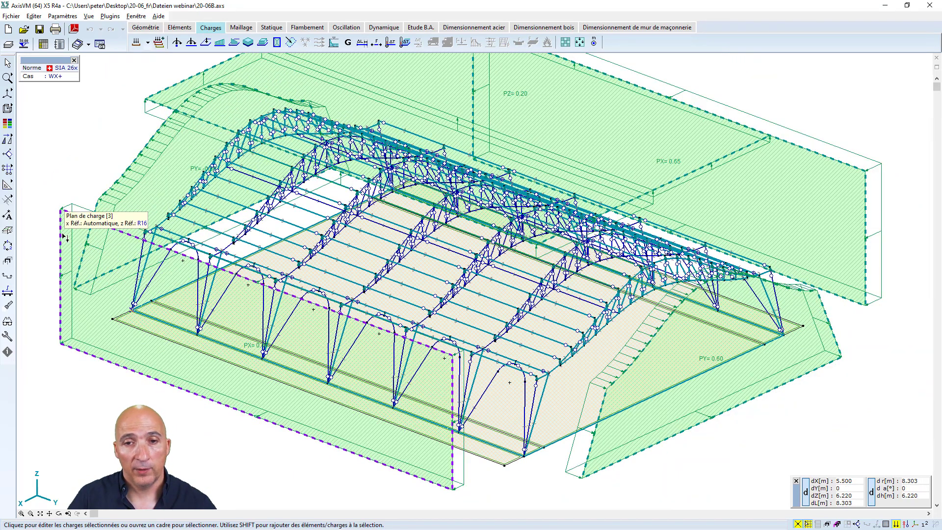
{"action": "left_click", "coordinate": [64, 237]}
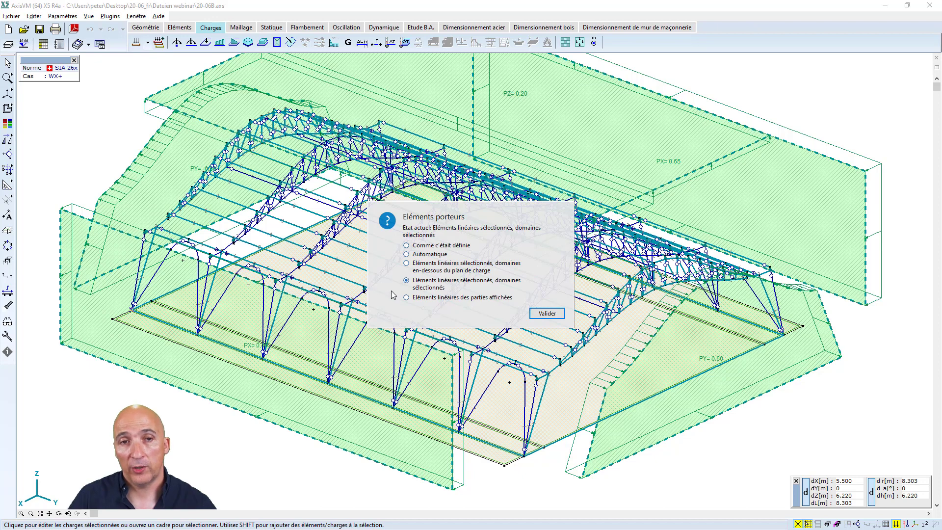
{"action": "left_click", "coordinate": [551, 314]}
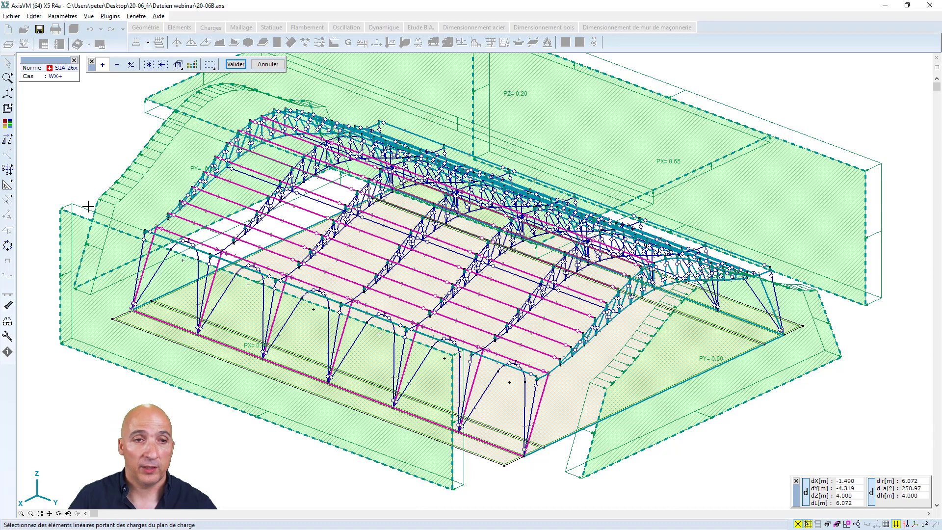
{"action": "left_click", "coordinate": [263, 66]}
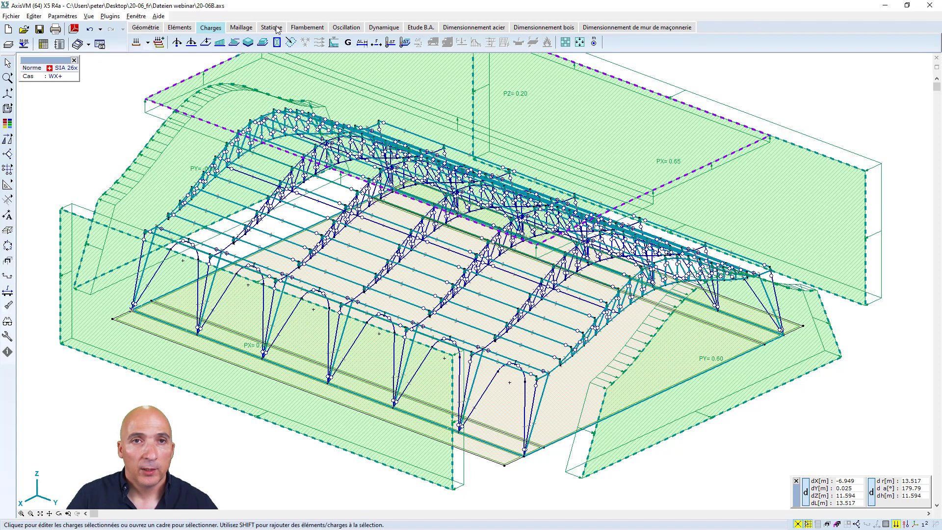
- Review the buckling analysis settings for combination Co #1 and the table of custom load combinations, cancelling both without changes
{"action": "left_click", "coordinate": [306, 27]}
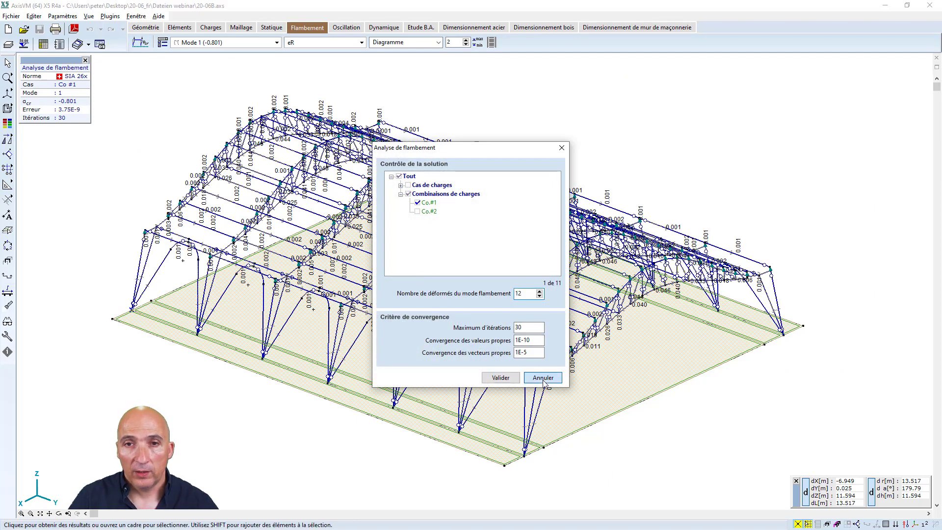
{"action": "left_click", "coordinate": [542, 376]}
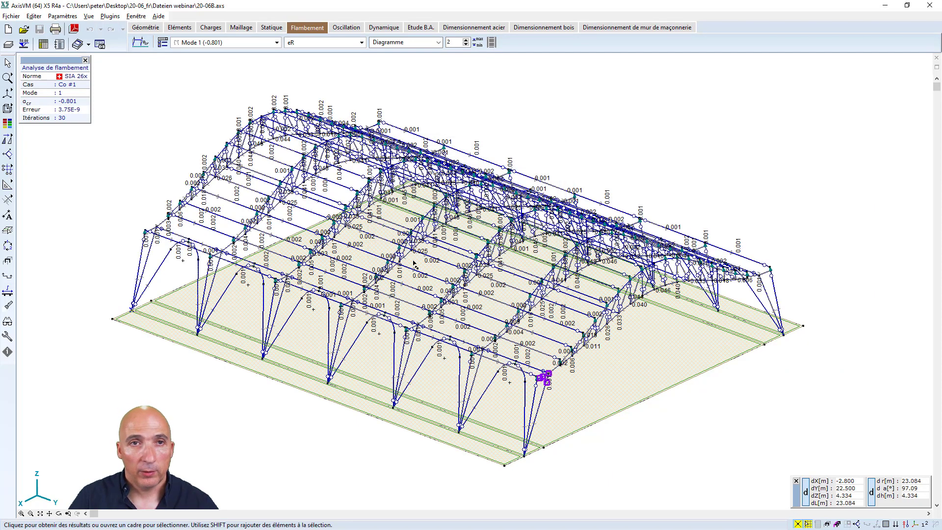
{"action": "left_click", "coordinate": [212, 28]}
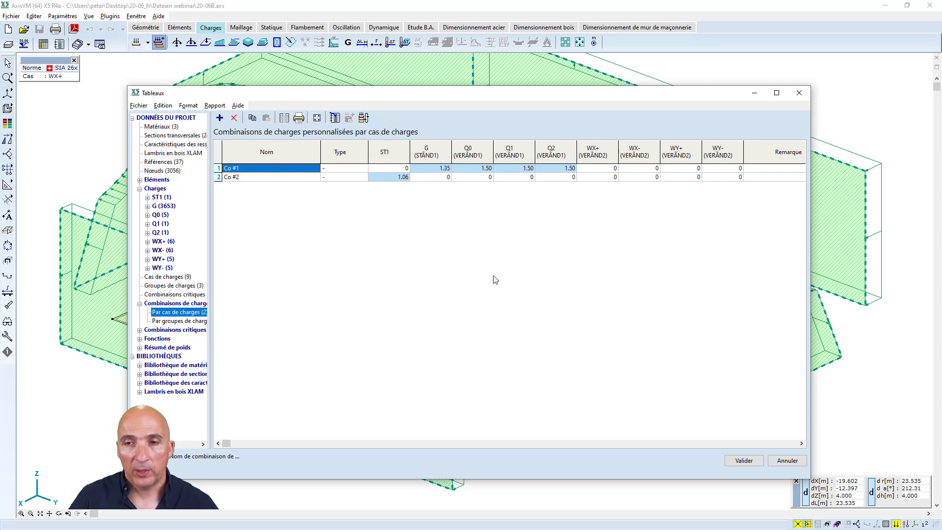
{"action": "left_click", "coordinate": [786, 461]}
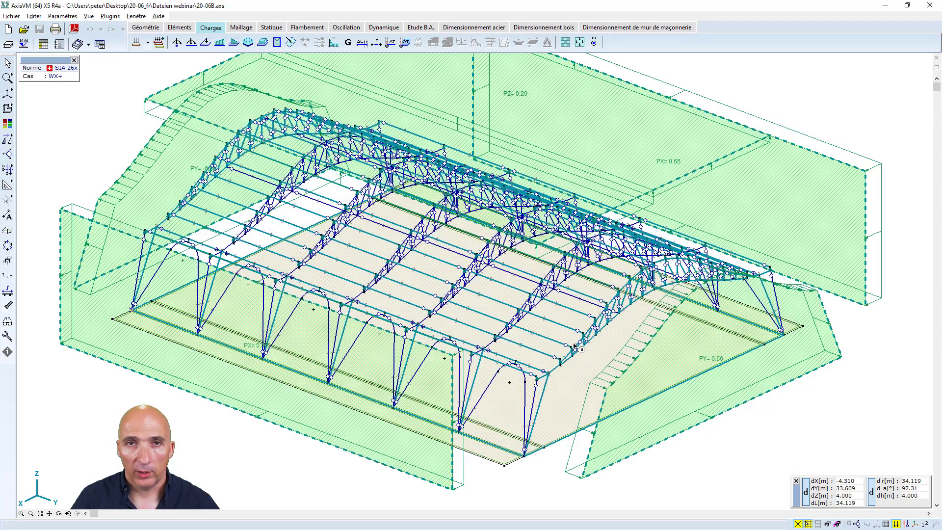
- Review the list of calculated buckling modes for combinations Co #1 and Co #2, keeping Mode 1 active
{"action": "left_click", "coordinate": [307, 28]}
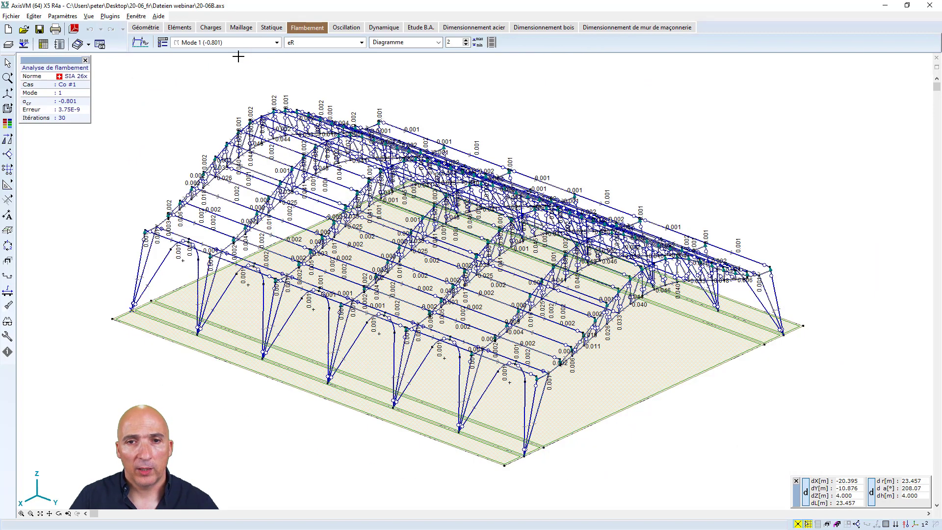
{"action": "left_click", "coordinate": [278, 43]}
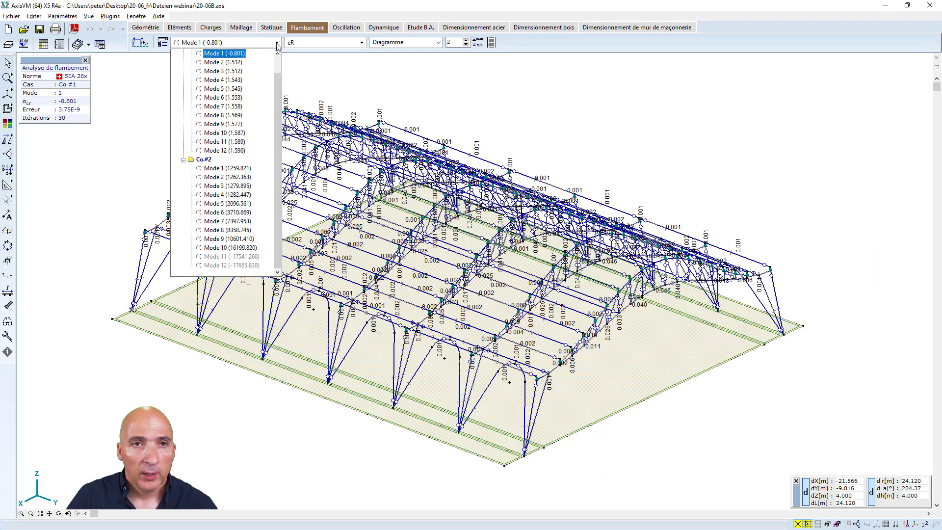
{"action": "left_click", "coordinate": [278, 44]}
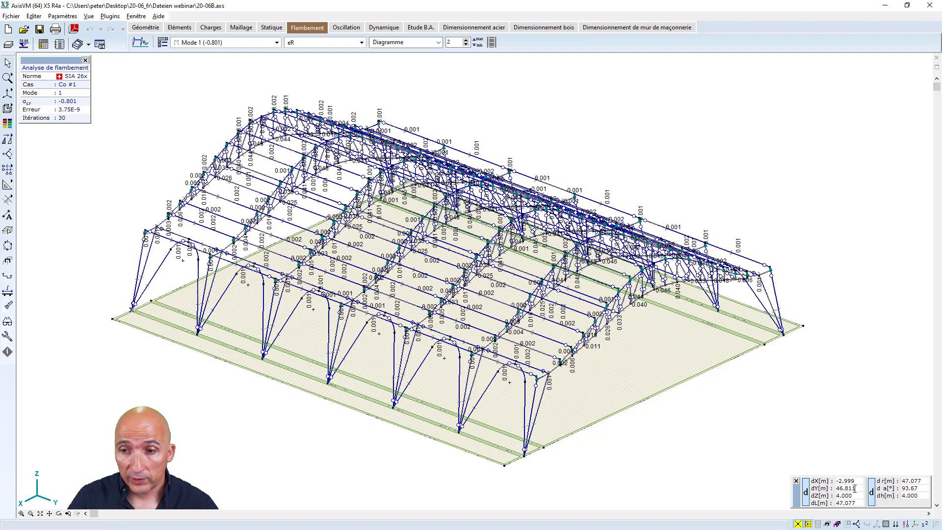
- Turn on the display of the finite element mesh on the hall model and keep the load planes hidden
{"action": "left_click", "coordinate": [900, 522]}
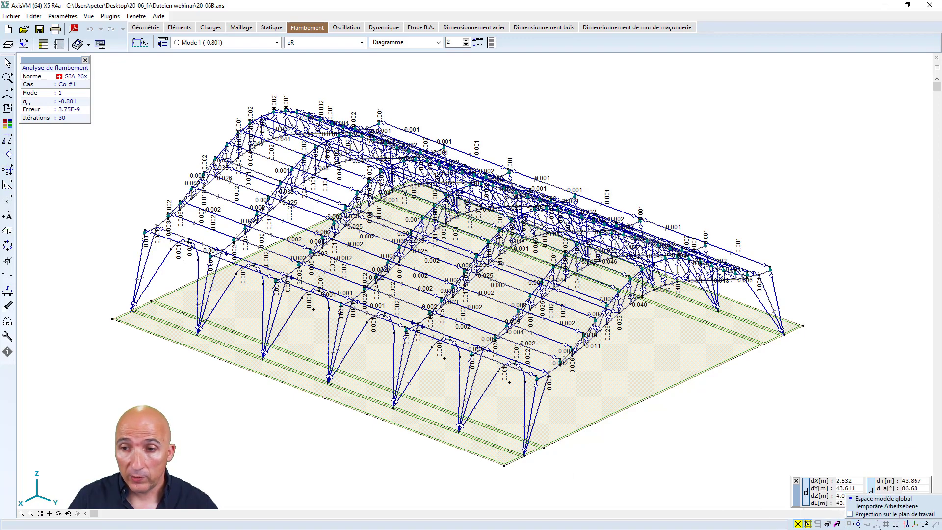
{"action": "left_click", "coordinate": [876, 524]}
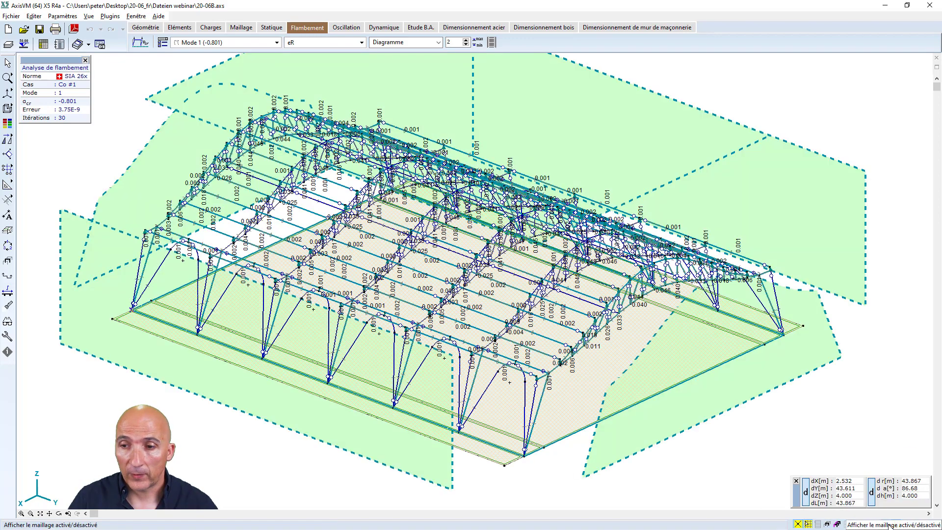
{"action": "left_click", "coordinate": [877, 524]}
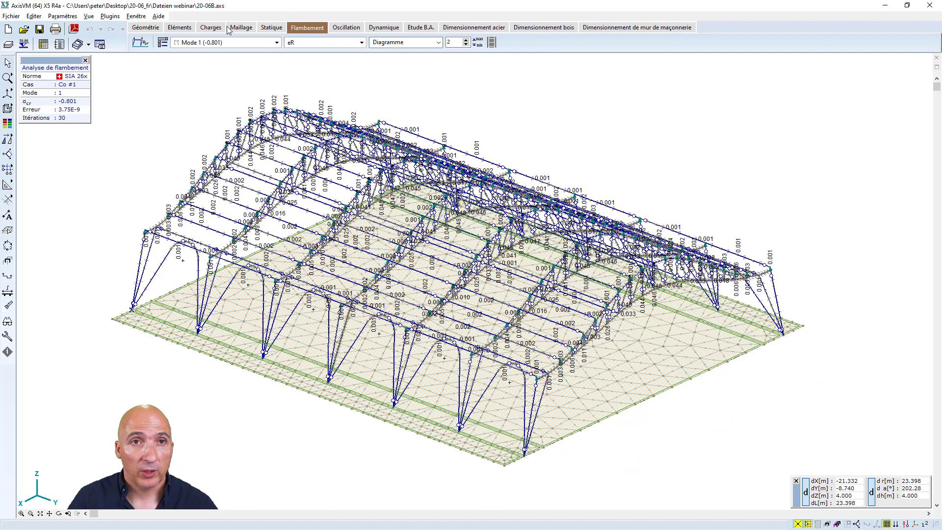
- Inspect the line-element meshing criterion of one slanted edge column, cancel it, and examine the mesh of the neighbouring columns
{"action": "left_click", "coordinate": [241, 28]}
{"action": "scroll", "coordinate": [338, 324], "scroll_direction": "up", "scroll_amount": 1}
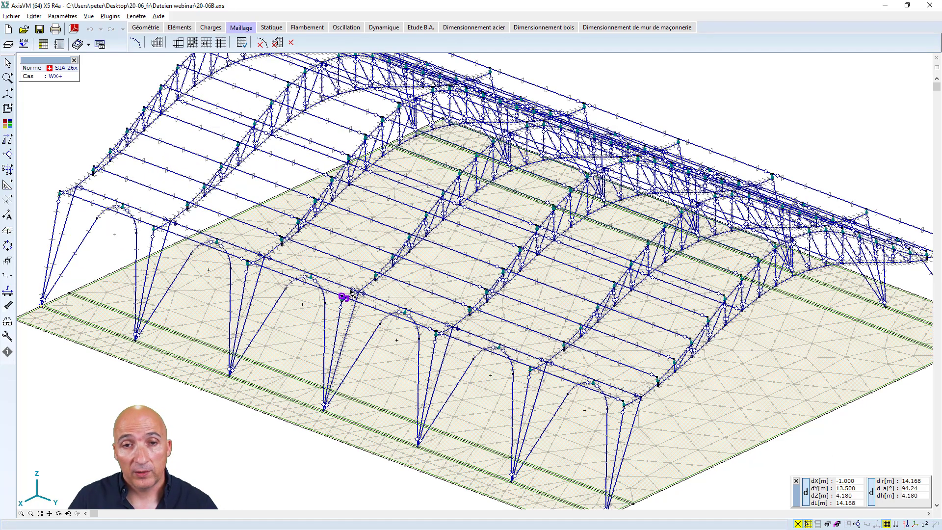
{"action": "scroll", "coordinate": [337, 354], "scroll_direction": "up", "scroll_amount": 3}
{"action": "scroll", "coordinate": [449, 324], "scroll_direction": "up", "scroll_amount": 2}
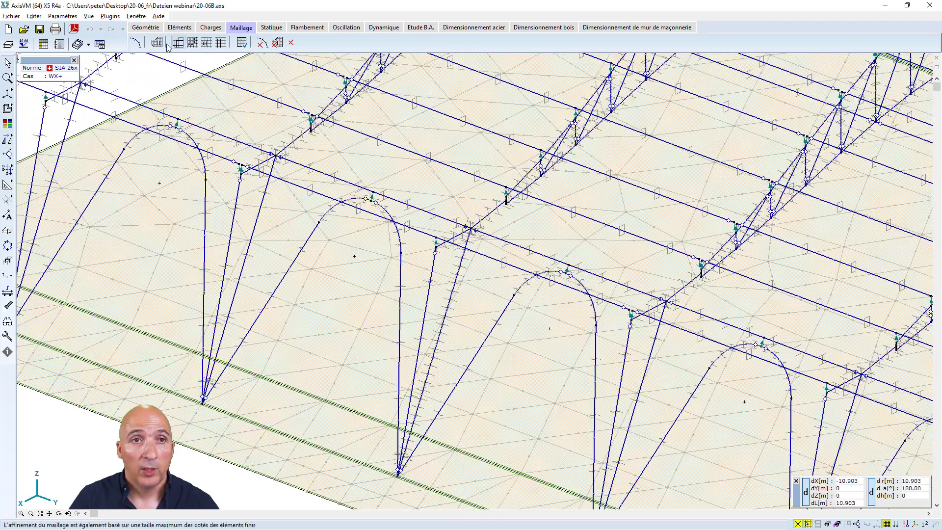
{"action": "left_click", "coordinate": [136, 44]}
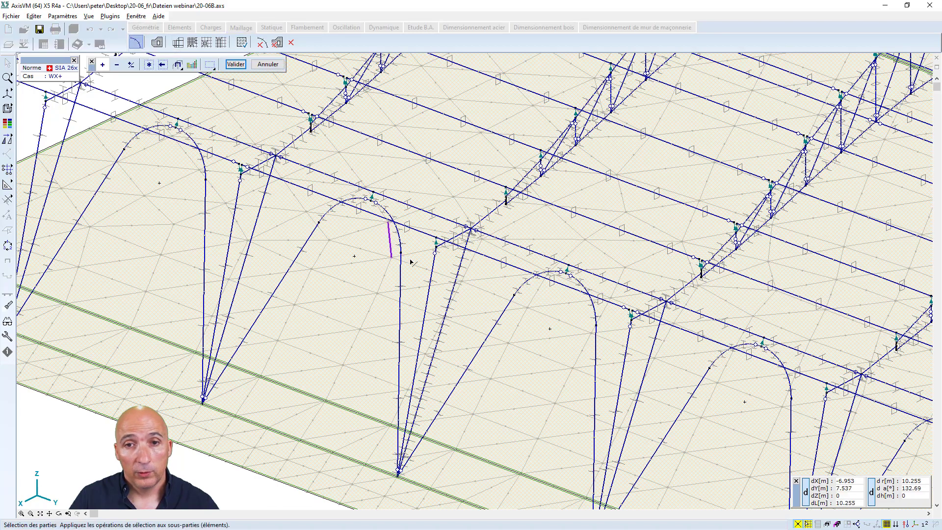
{"action": "left_click", "coordinate": [461, 261]}
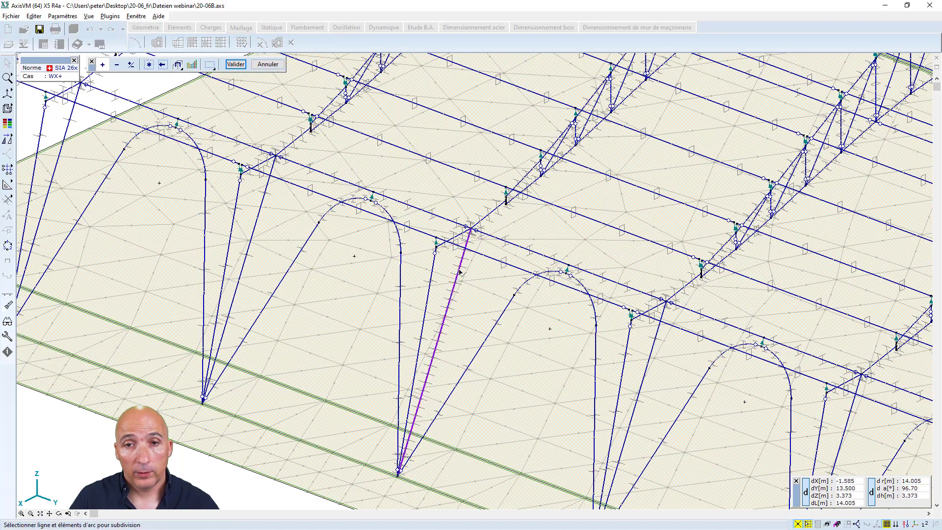
{"action": "left_click", "coordinate": [236, 64]}
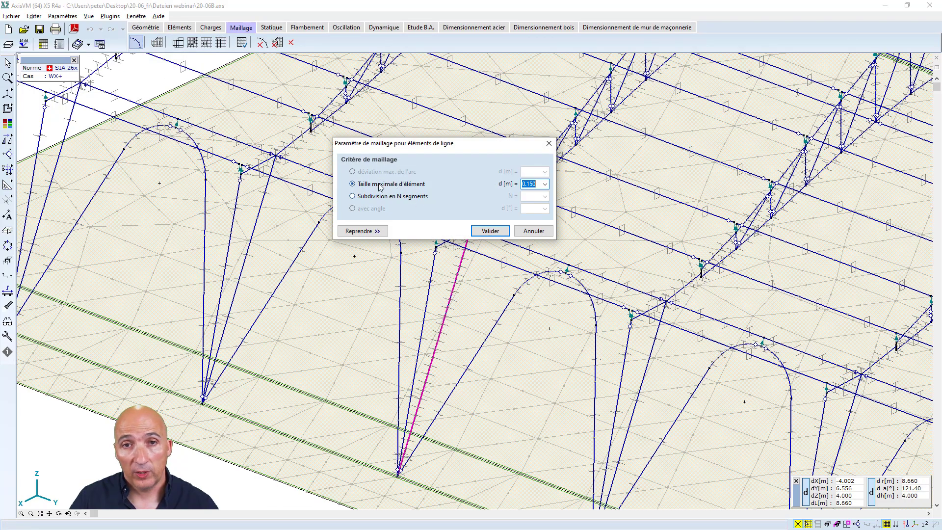
{"action": "left_click", "coordinate": [534, 231]}
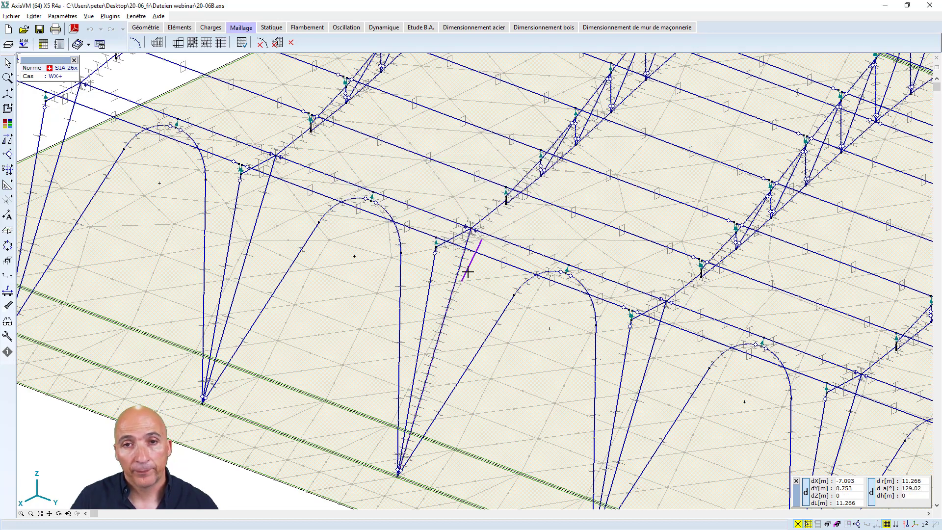
{"action": "scroll", "coordinate": [469, 273], "scroll_direction": "down", "scroll_amount": 2}
{"action": "scroll", "coordinate": [469, 274], "scroll_direction": "down", "scroll_amount": 1}
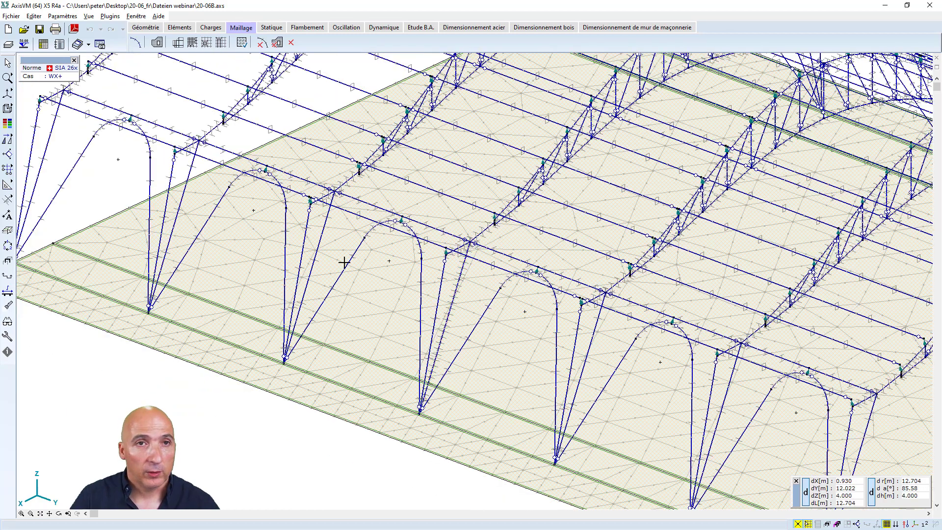
{"action": "scroll", "coordinate": [346, 266], "scroll_direction": "down", "scroll_amount": 1}
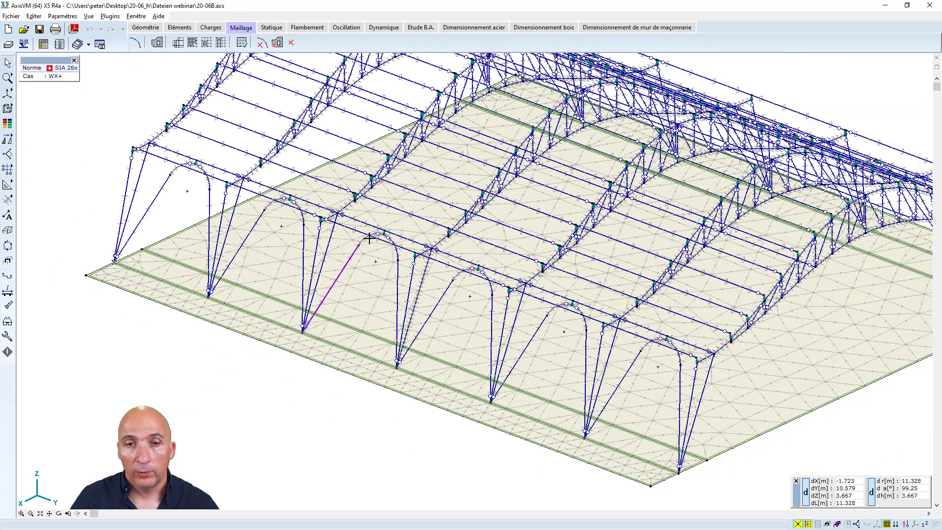
{"action": "scroll", "coordinate": [423, 276], "scroll_direction": "up", "scroll_amount": 2}
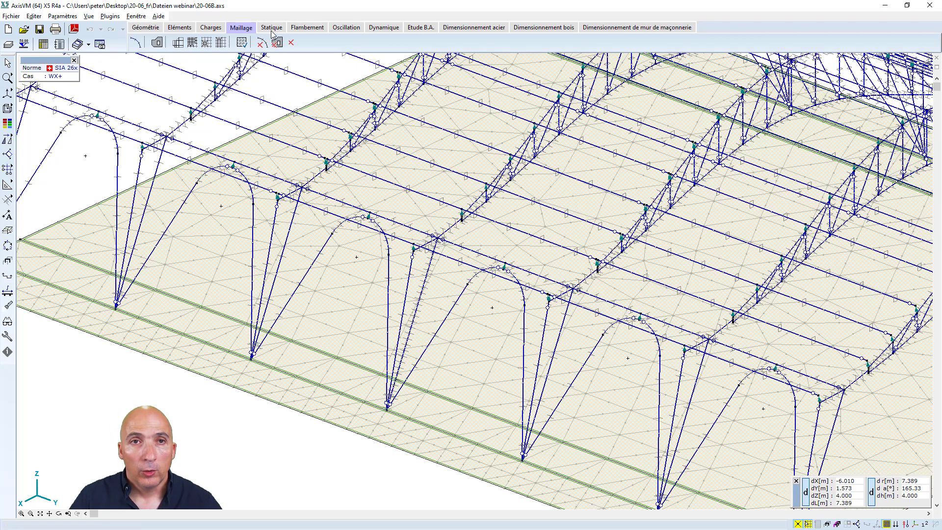
- Return to the buckling results for Mode 1, render the hall members as solid sections, and hide the finite element mesh
{"action": "left_click", "coordinate": [309, 28]}
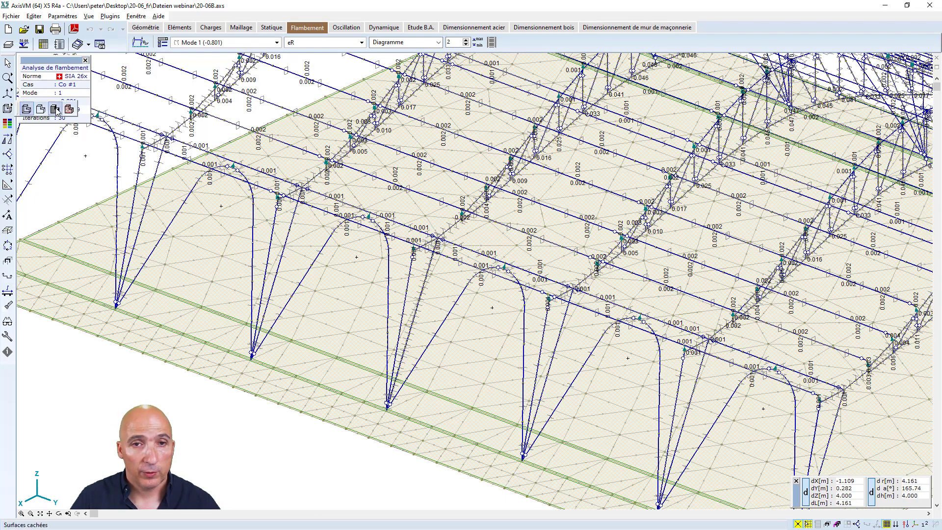
{"action": "key", "text": "ctrl+w"}
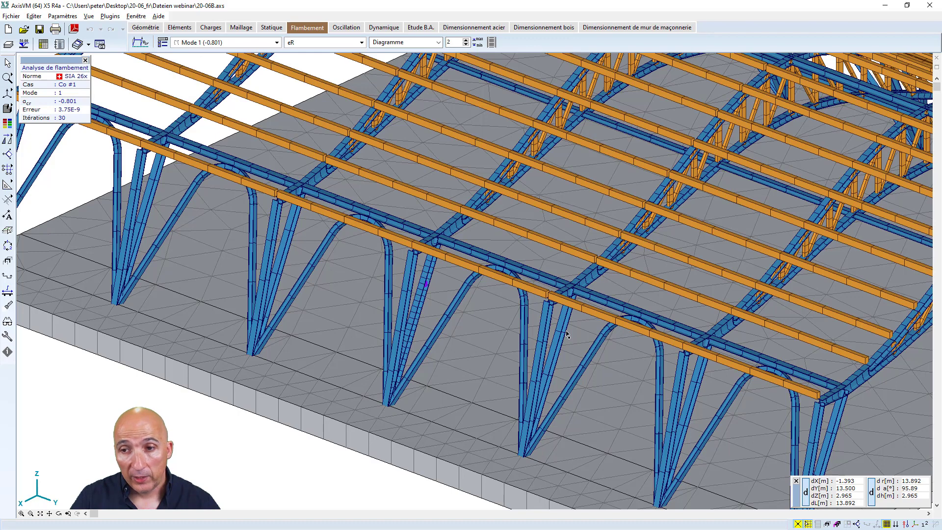
{"action": "scroll", "coordinate": [459, 282], "scroll_direction": "up", "scroll_amount": 3}
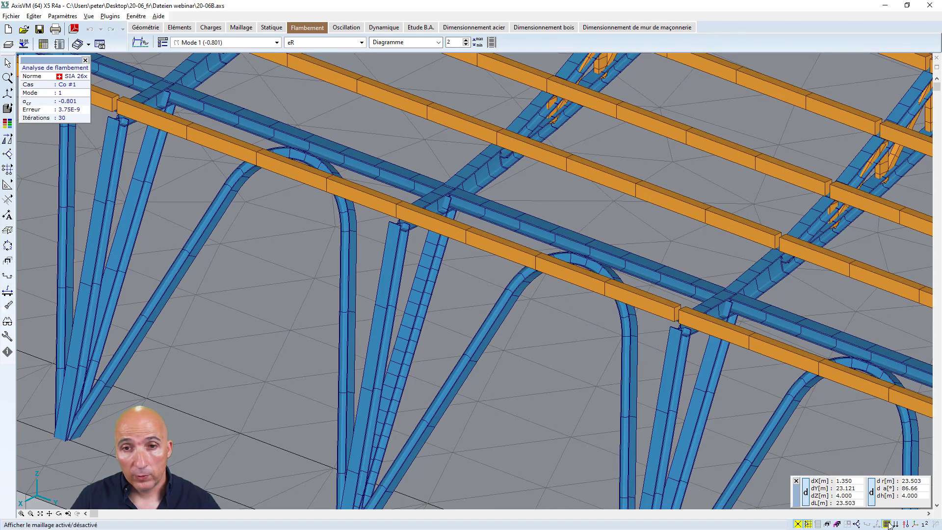
{"action": "left_click", "coordinate": [818, 524]}
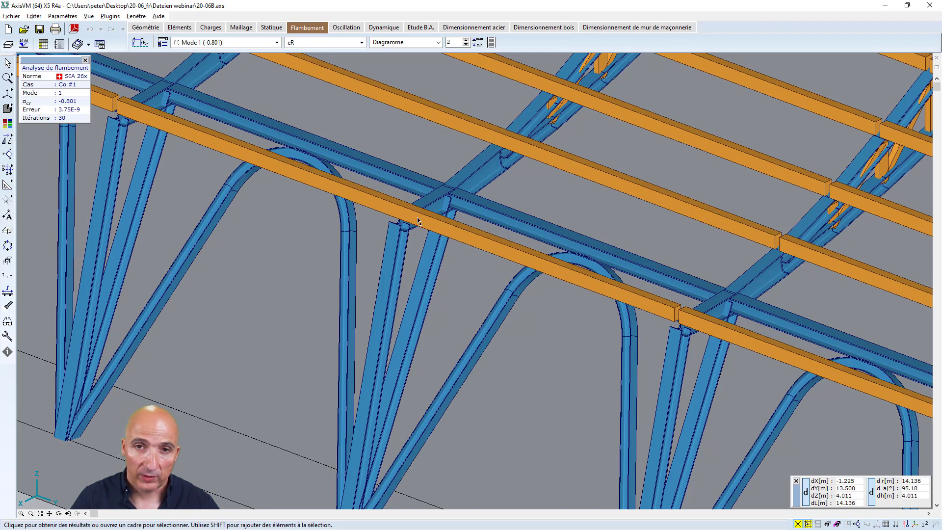
{"action": "scroll", "coordinate": [422, 370], "scroll_direction": "down", "scroll_amount": 2}
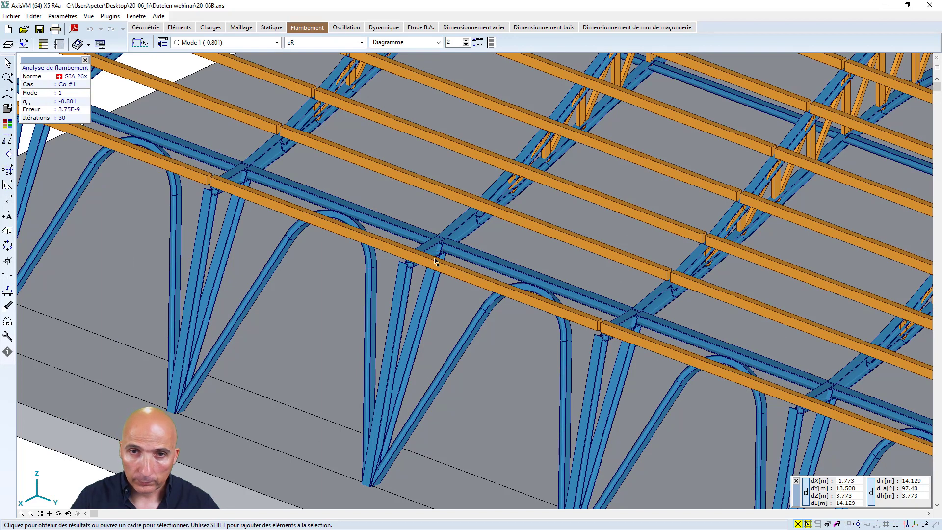
{"action": "scroll", "coordinate": [466, 224], "scroll_direction": "up", "scroll_amount": 2}
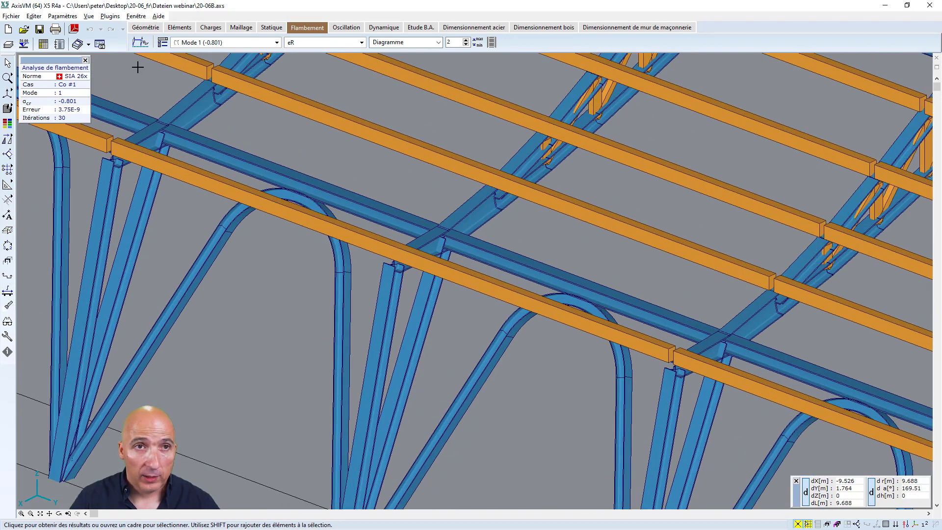
- Compare the edge columns and purlins in wireframe and rendered display, ending with the wireframe
{"action": "left_click", "coordinate": [27, 109]}
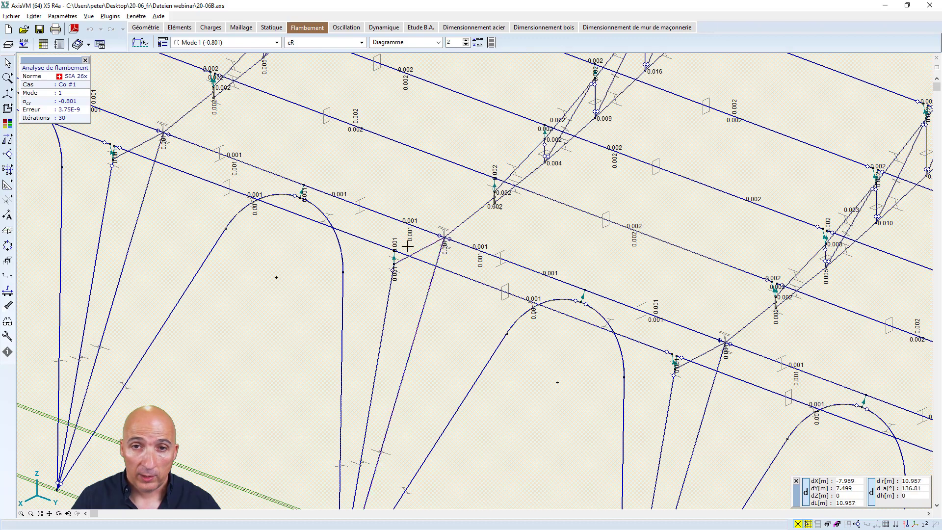
{"action": "mouse_move", "coordinate": [7, 108]}
{"action": "left_click", "coordinate": [43, 109]}
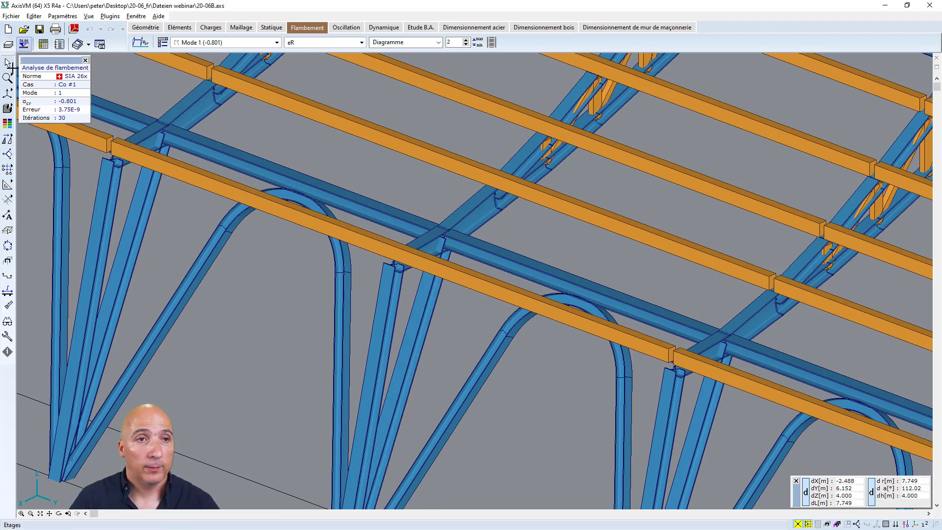
{"action": "left_click", "coordinate": [8, 110]}
{"action": "left_click", "coordinate": [26, 109]}
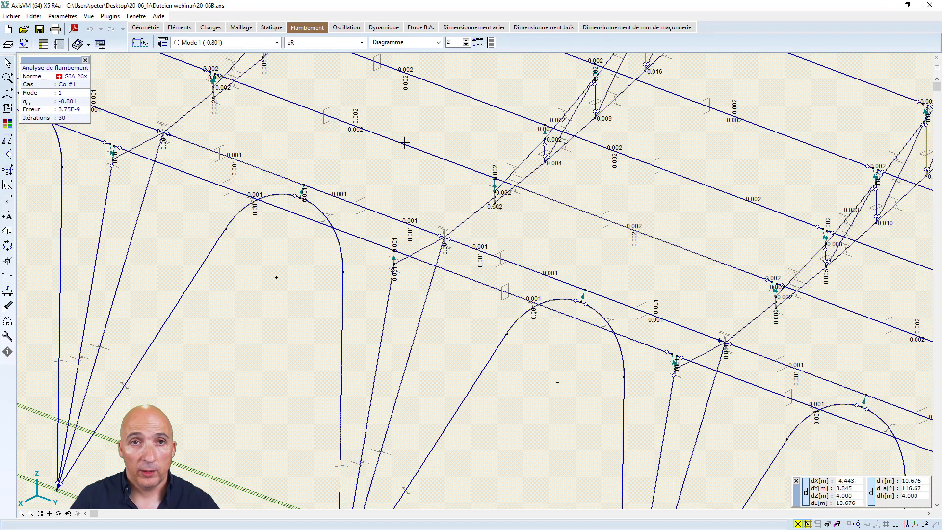
{"action": "scroll", "coordinate": [441, 209], "scroll_direction": "down", "scroll_amount": 1}
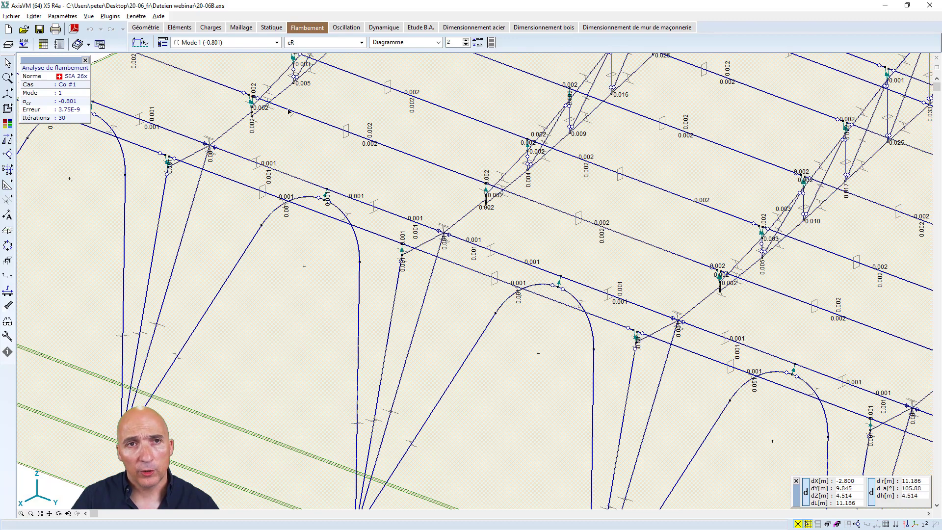
- Keep buckling Mode 1 selected, switch the model to rendered display, and set the result display shape to deformed
{"action": "left_click", "coordinate": [277, 45]}
{"action": "left_click", "coordinate": [213, 47]}
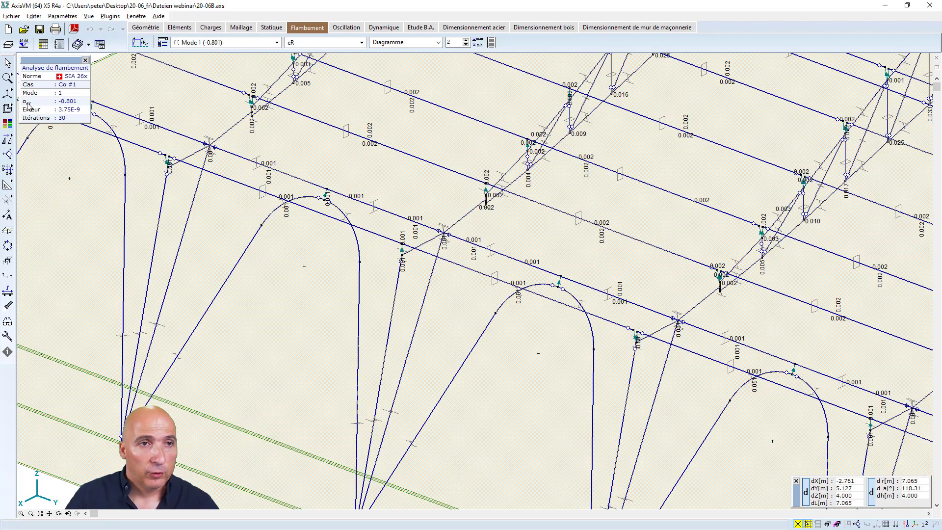
{"action": "mouse_move", "coordinate": [27, 109]}
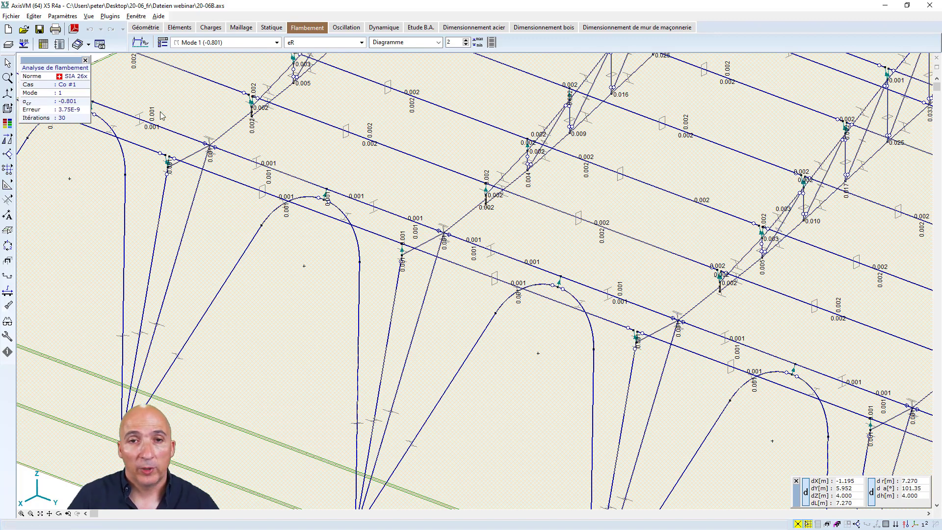
{"action": "scroll", "coordinate": [189, 111], "scroll_direction": "down", "scroll_amount": 1}
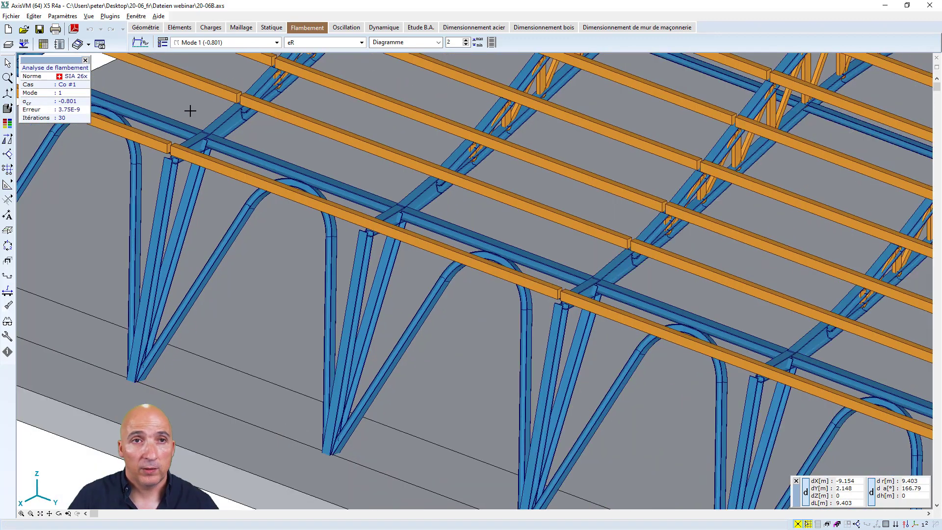
{"action": "left_click", "coordinate": [163, 42]}
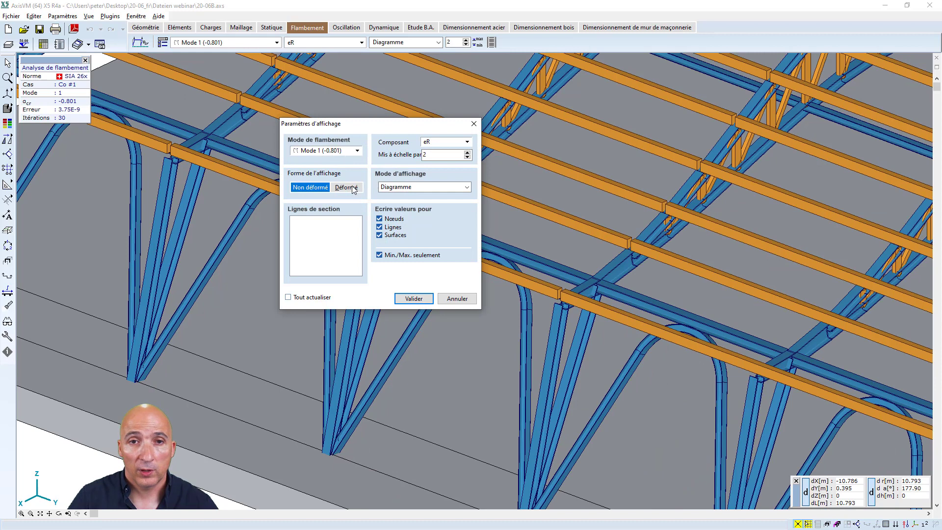
{"action": "left_click", "coordinate": [352, 188]}
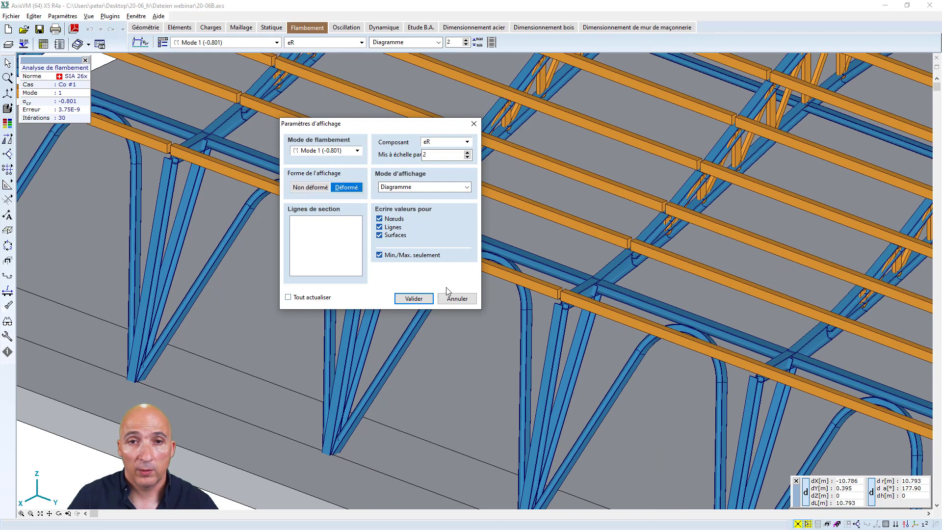
{"action": "left_click", "coordinate": [413, 299]}
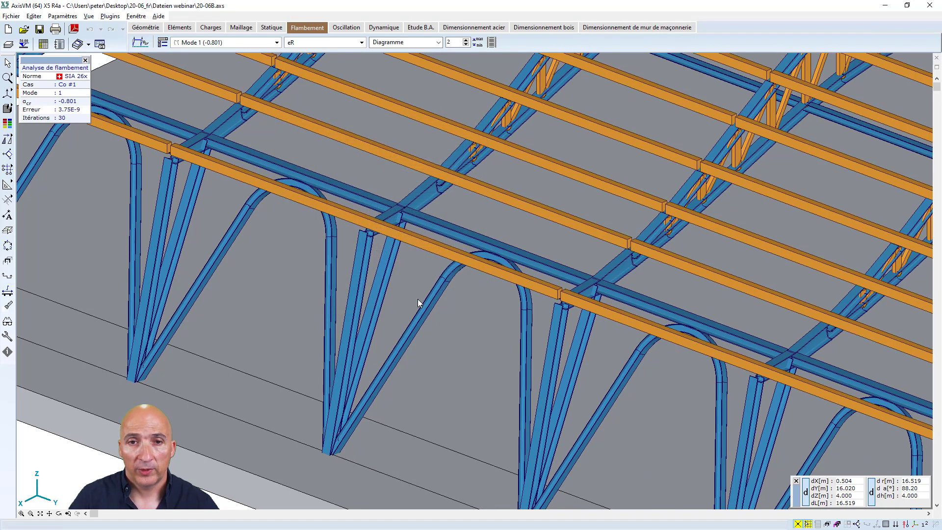
- Display buckling Mode 2 and Mode 3 of combination Co.#1 as diagrams, and set the result display scale to 5
{"action": "left_click", "coordinate": [278, 42]}
{"action": "left_click", "coordinate": [230, 65]}
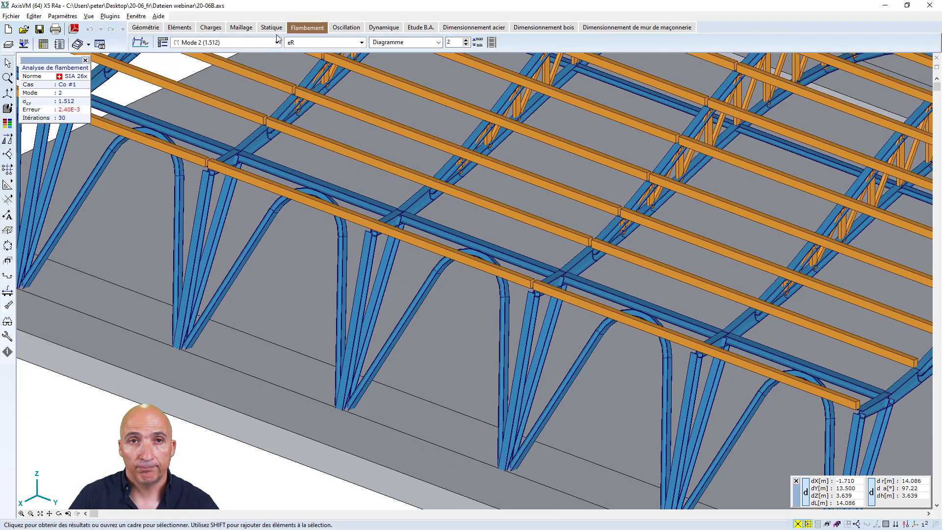
{"action": "left_click", "coordinate": [277, 42]}
{"action": "left_click", "coordinate": [230, 72]}
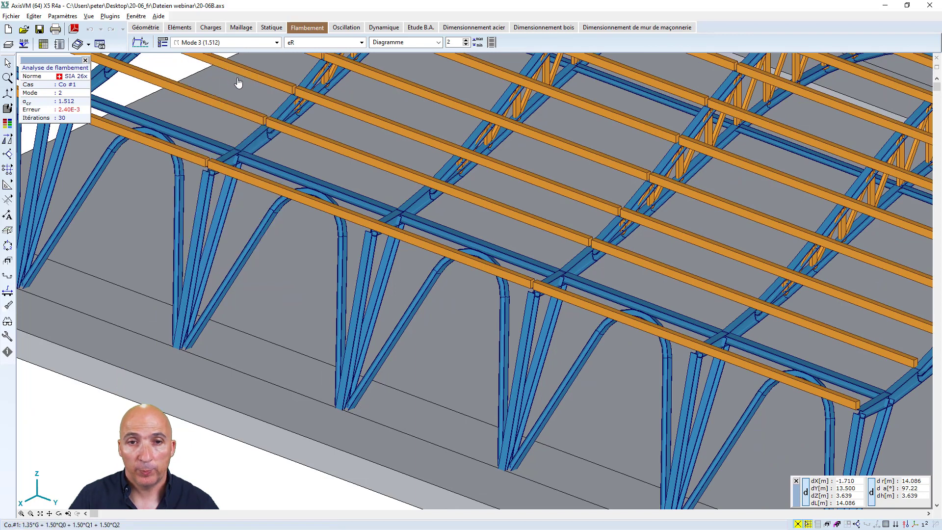
{"action": "double_click", "coordinate": [457, 42]}
{"action": "type", "text": "5"}
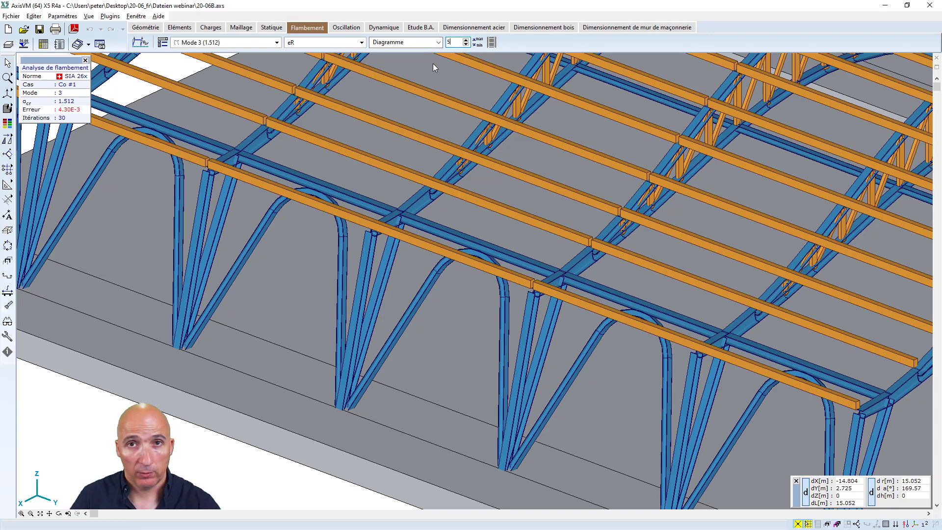
{"action": "left_click", "coordinate": [412, 41]}
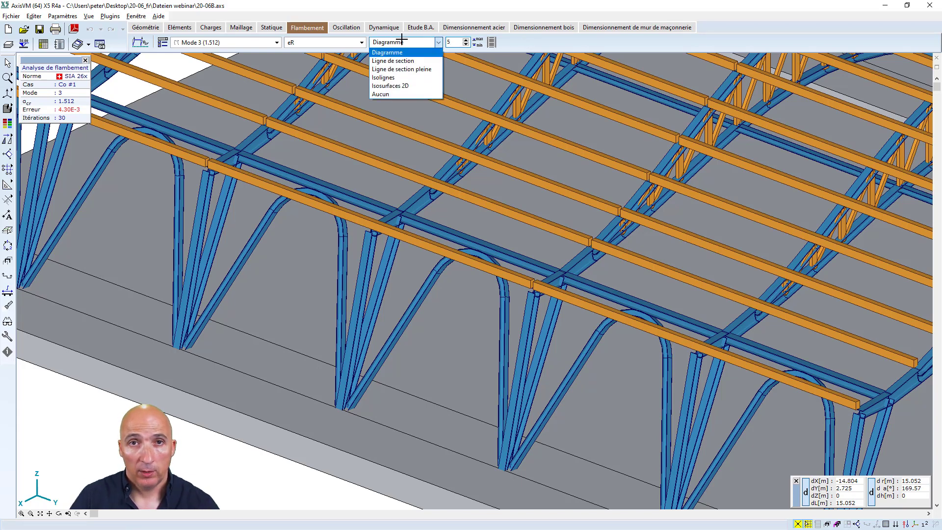
{"action": "left_click", "coordinate": [413, 42]}
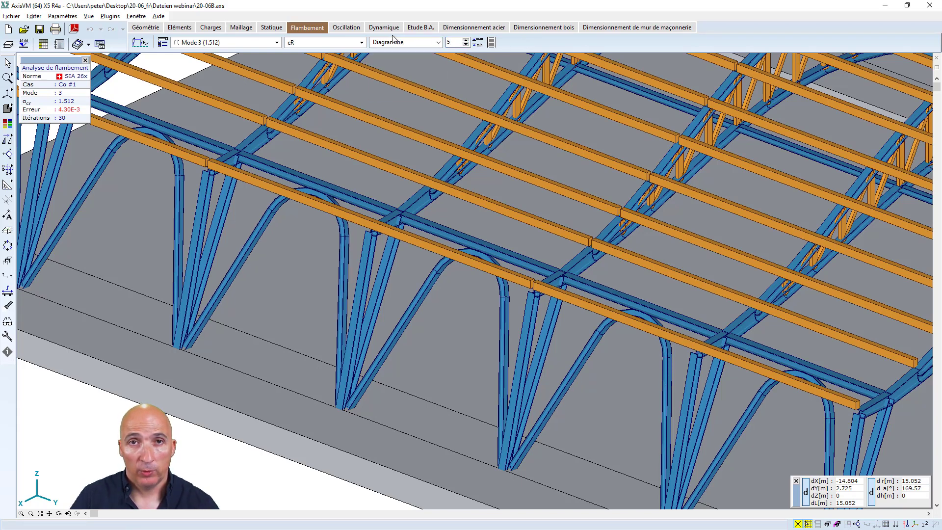
- Step through the deformed shapes of buckling Modes 4 to 9 of Co.#1, ending on Mode 9
{"action": "left_click", "coordinate": [277, 43]}
{"action": "left_click", "coordinate": [231, 82]}
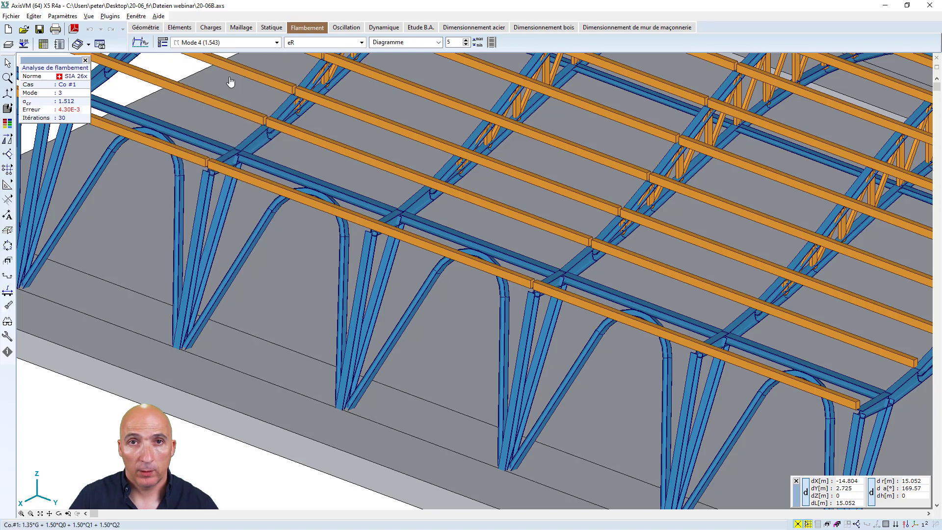
{"action": "left_click", "coordinate": [277, 43]}
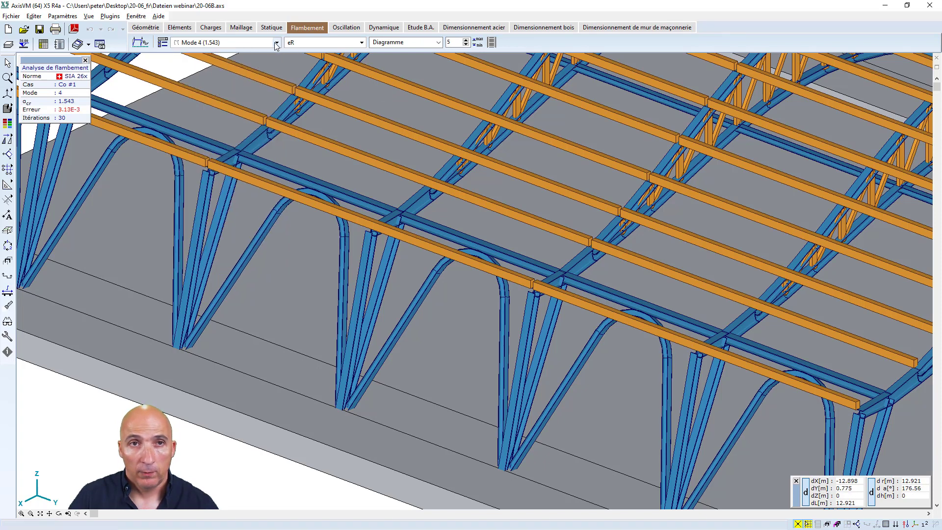
{"action": "left_click", "coordinate": [225, 89]}
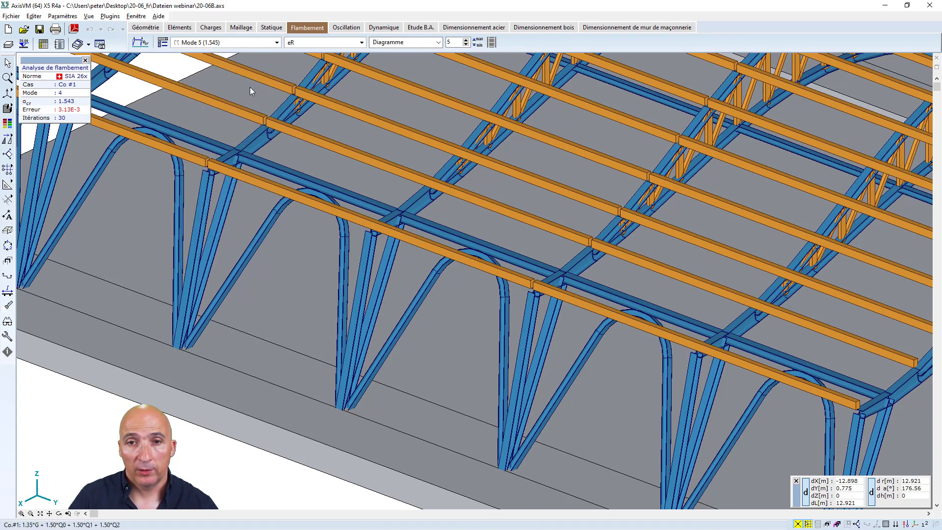
{"action": "left_click", "coordinate": [272, 43]}
{"action": "left_click", "coordinate": [227, 97]}
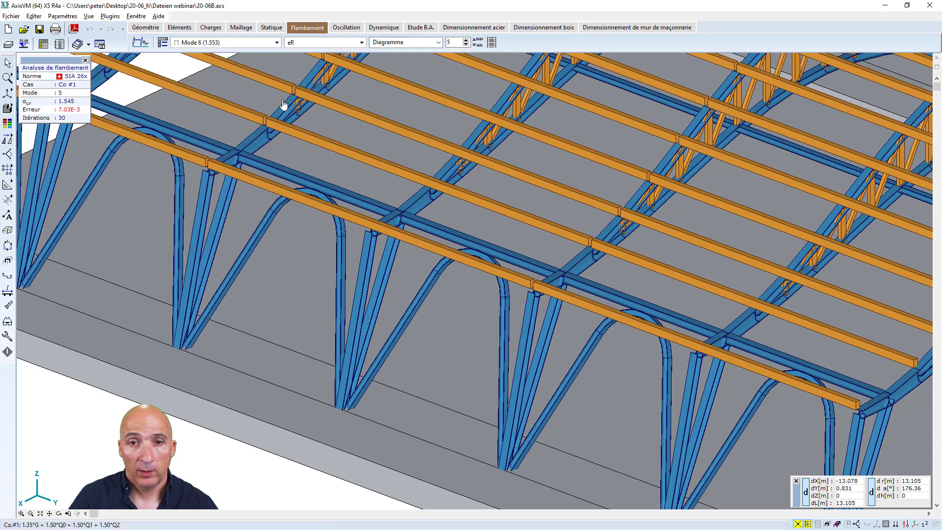
{"action": "left_click", "coordinate": [276, 43]}
{"action": "left_click", "coordinate": [231, 105]}
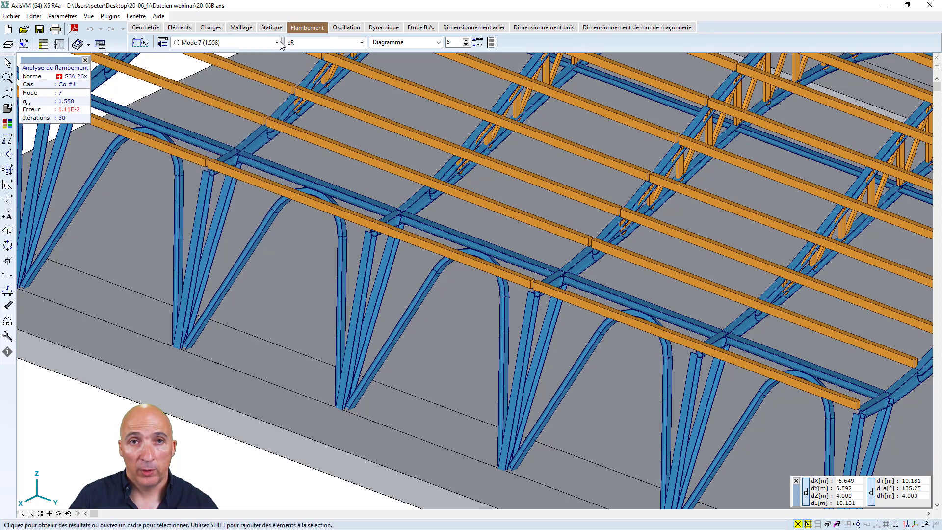
{"action": "left_click", "coordinate": [277, 43]}
{"action": "left_click", "coordinate": [223, 115]}
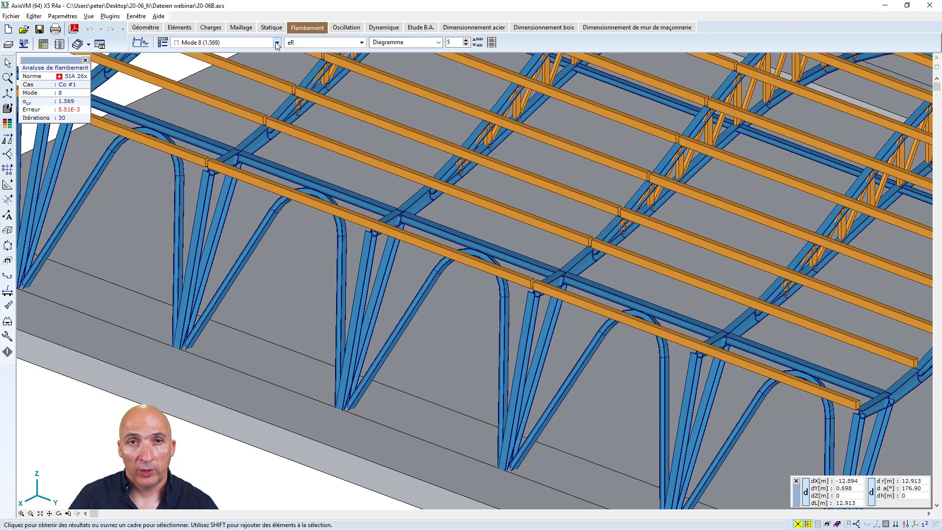
{"action": "left_click", "coordinate": [277, 43]}
{"action": "left_click", "coordinate": [234, 124]}
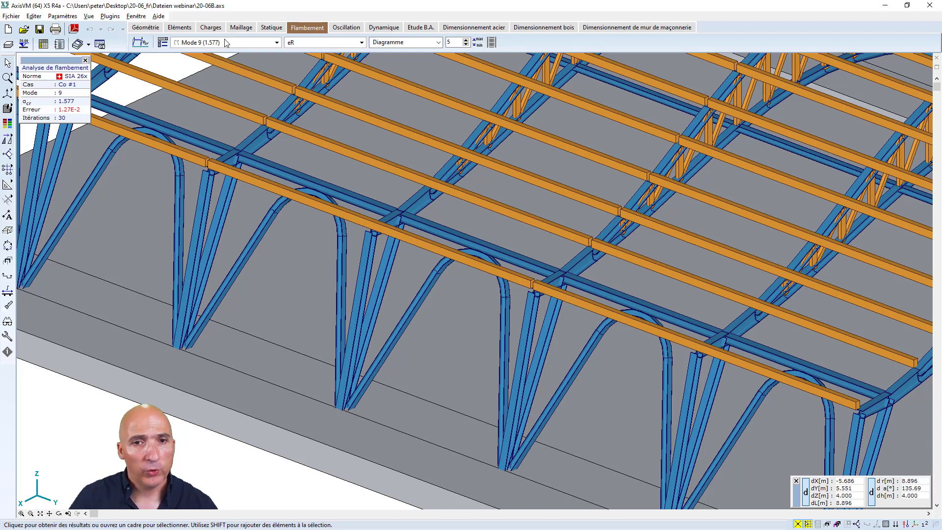
- Switch the hall model to wireframe display and show the loads of load case ST1
{"action": "left_click", "coordinate": [26, 109]}
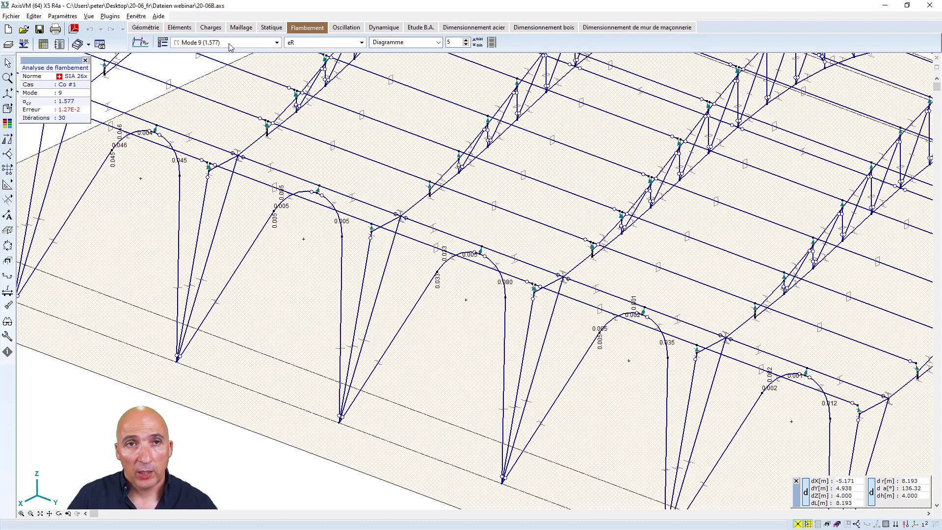
{"action": "left_click", "coordinate": [210, 28]}
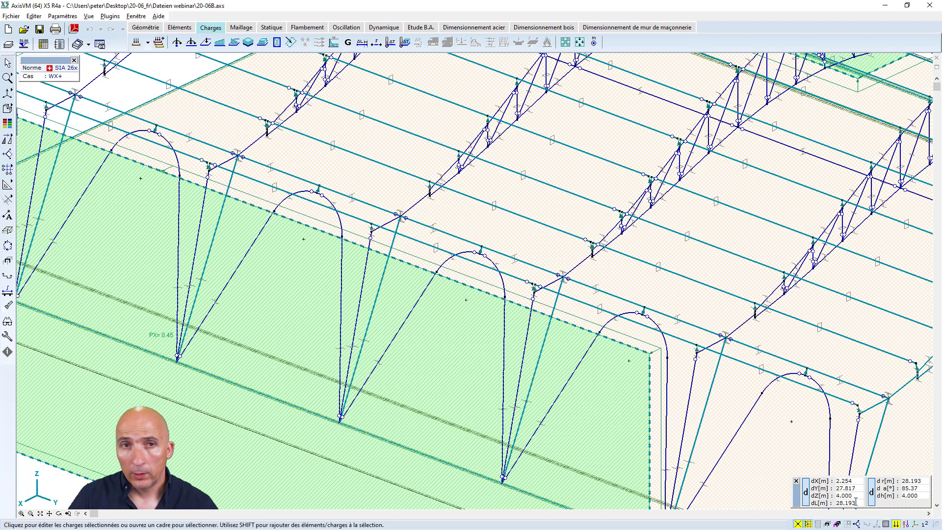
{"action": "left_click", "coordinate": [149, 43]}
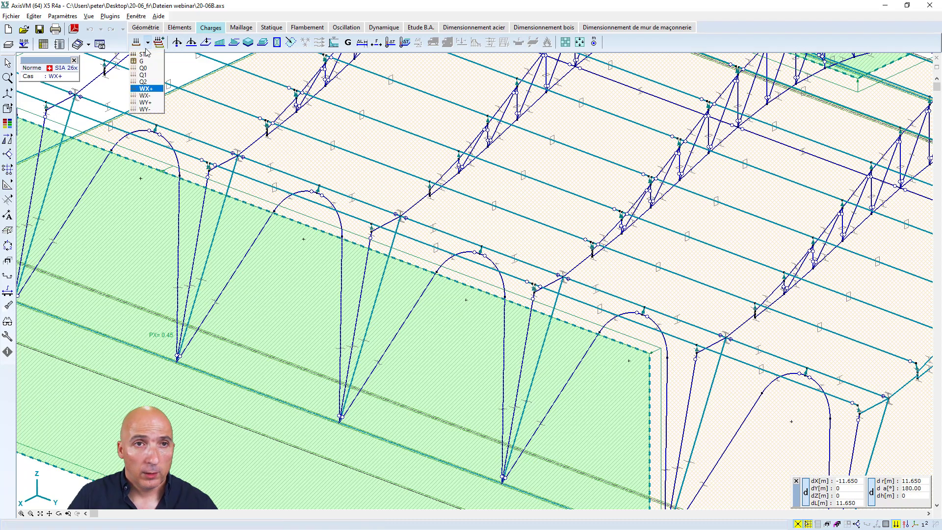
{"action": "left_click", "coordinate": [144, 54]}
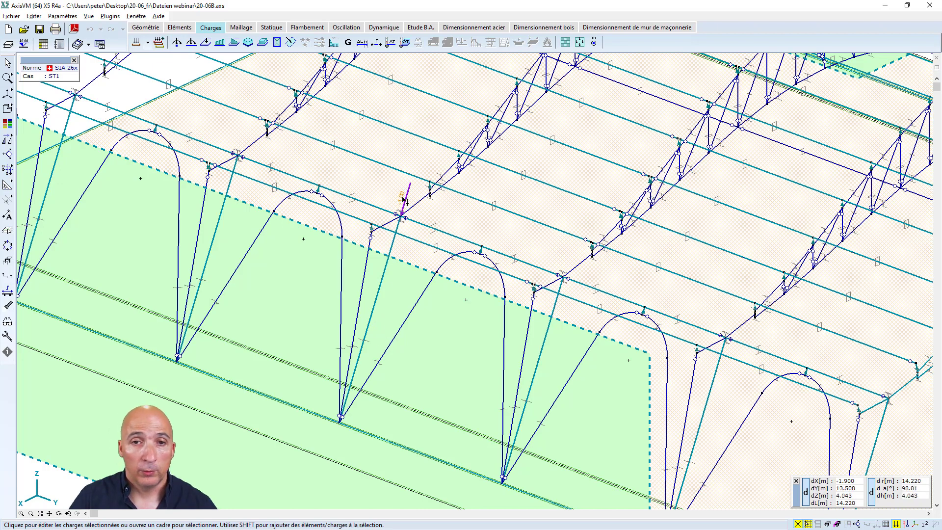
- Inspect the point load at the head of the slanted edge column and the load-case combination factors, cancelling both dialogs
{"action": "left_click", "coordinate": [197, 45]}
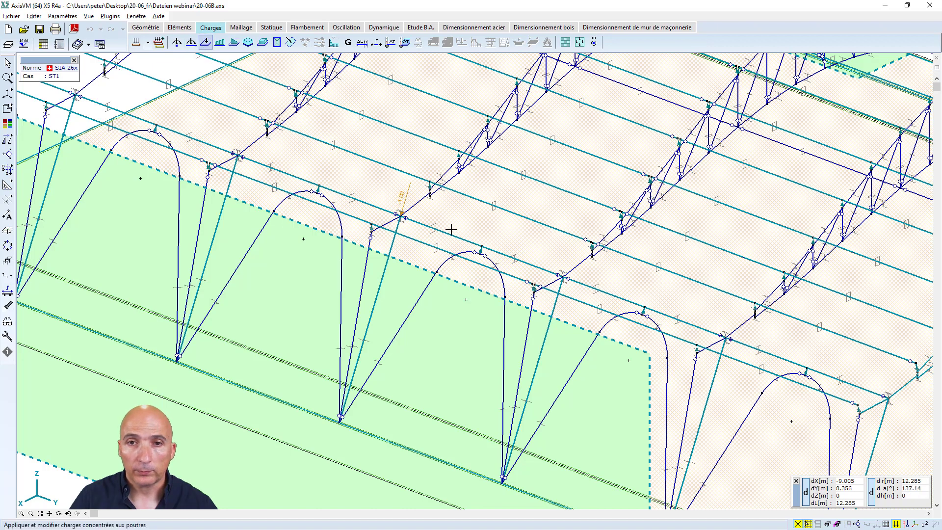
{"action": "left_click", "coordinate": [407, 198]}
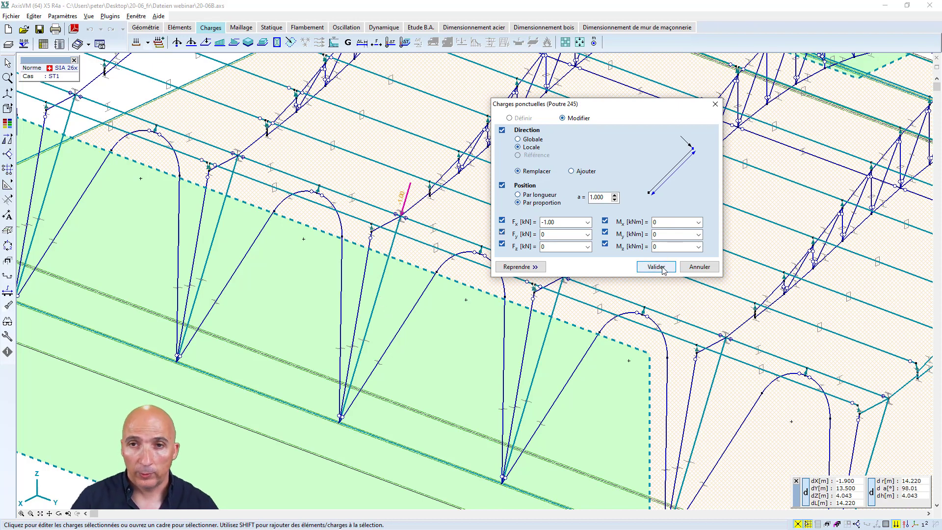
{"action": "left_click", "coordinate": [697, 268]}
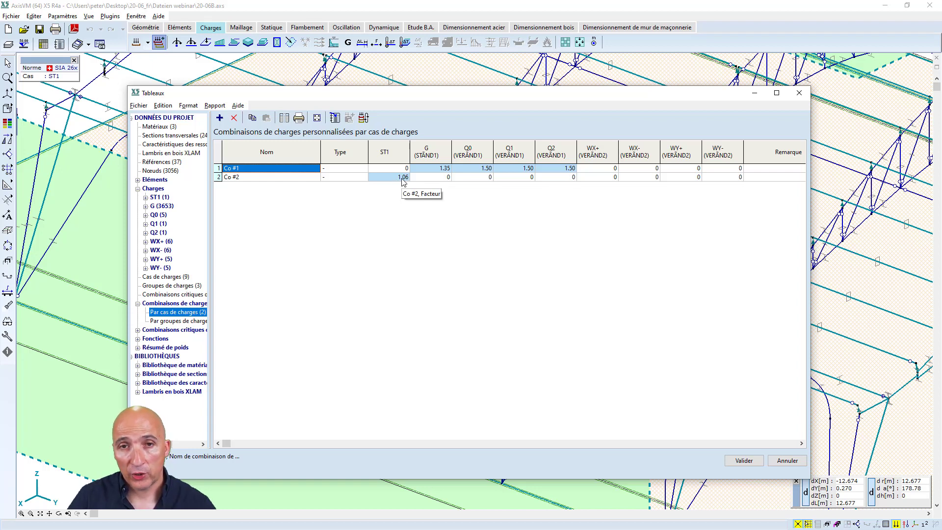
{"action": "left_click", "coordinate": [788, 461]}
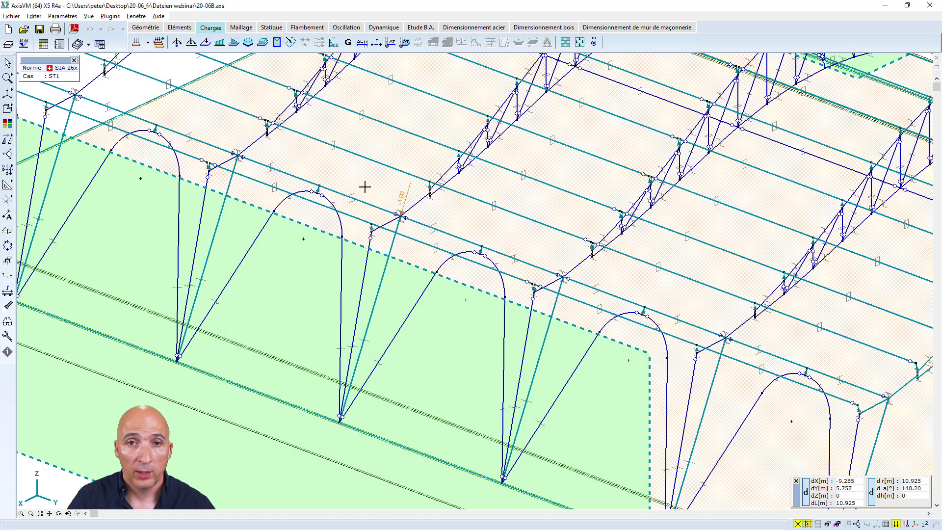
- Show the linear static Nx results for Co.#2 and isolate the loaded slanted column with its two adjoining edge beams
{"action": "left_click", "coordinate": [272, 28]}
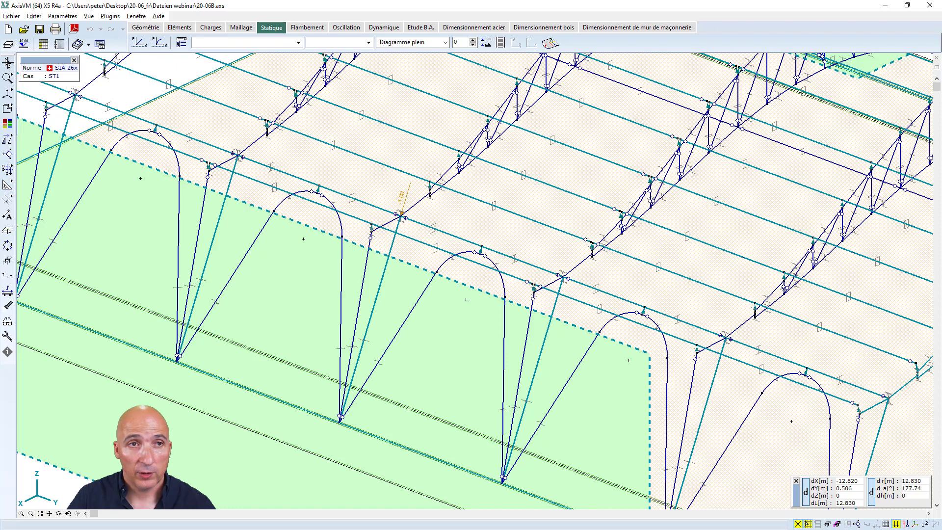
{"action": "left_click", "coordinate": [8, 63]}
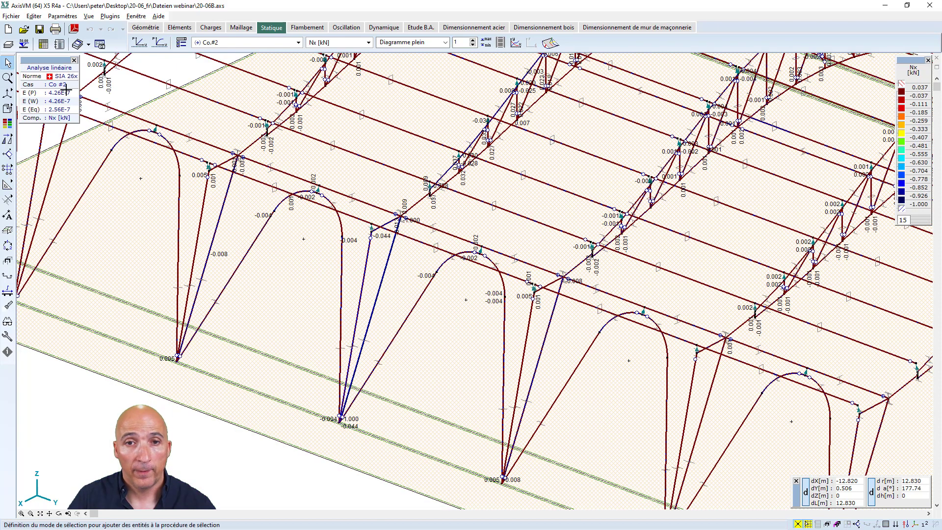
{"action": "left_click", "coordinate": [387, 264]}
{"action": "left_click", "coordinate": [416, 224]}
{"action": "left_click", "coordinate": [366, 203]}
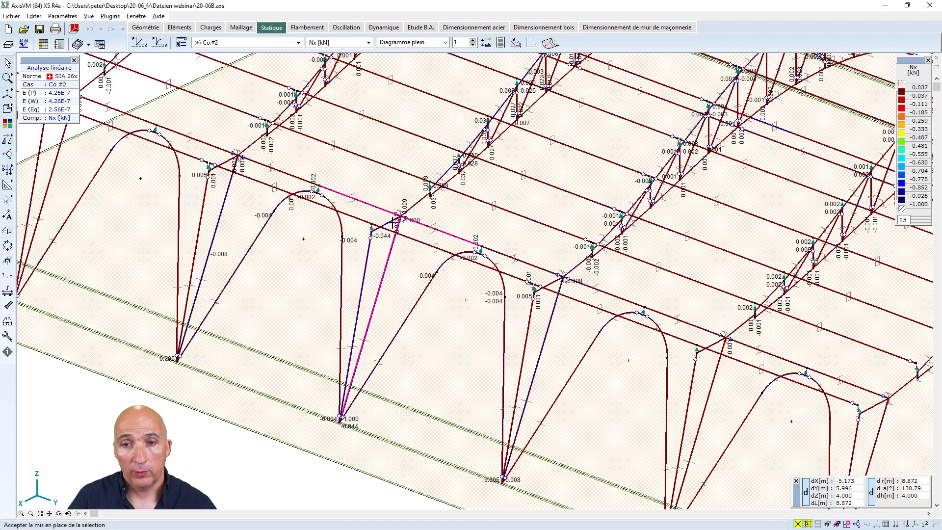
{"action": "left_click", "coordinate": [847, 524]}
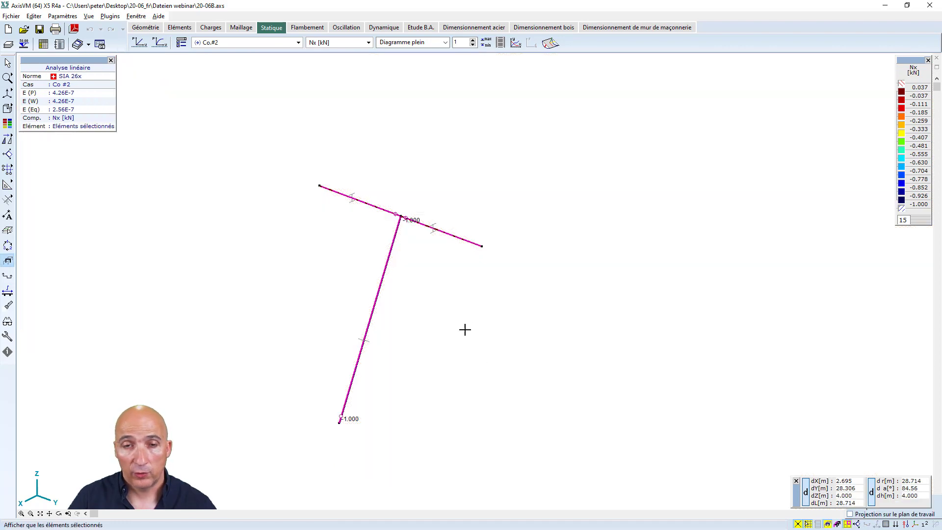
{"action": "left_click", "coordinate": [467, 323]}
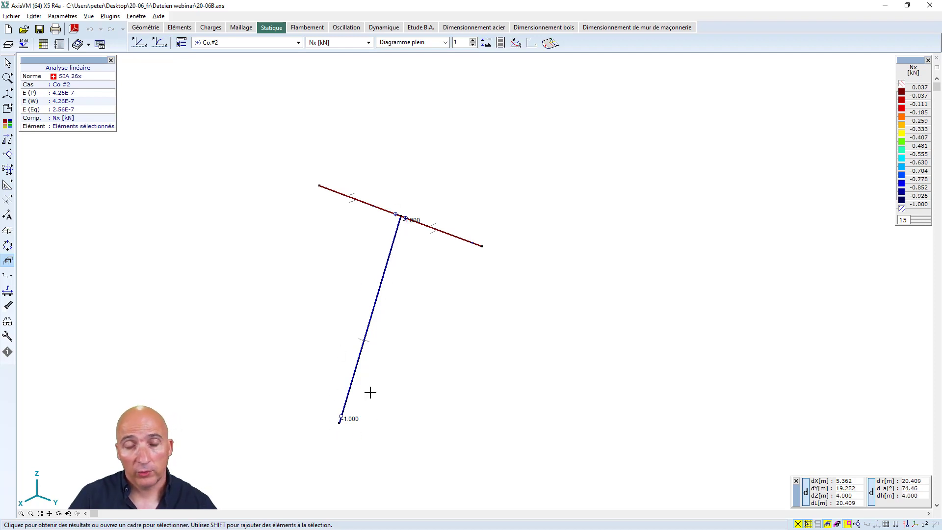
{"action": "mouse_move", "coordinate": [353, 374]}
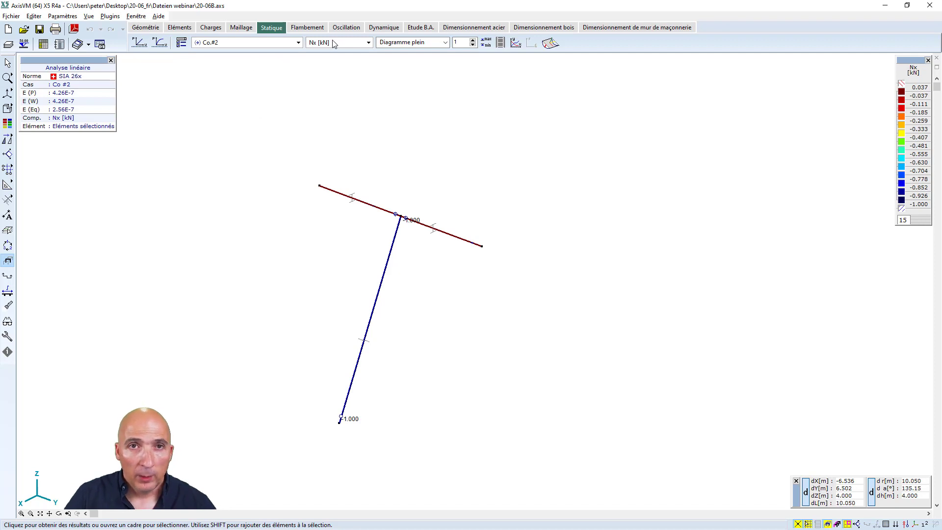
- Review the buckling analysis settings with only combination Co.#2 selected and the load cases listed, and cancel without running the analysis
{"action": "left_click", "coordinate": [305, 29]}
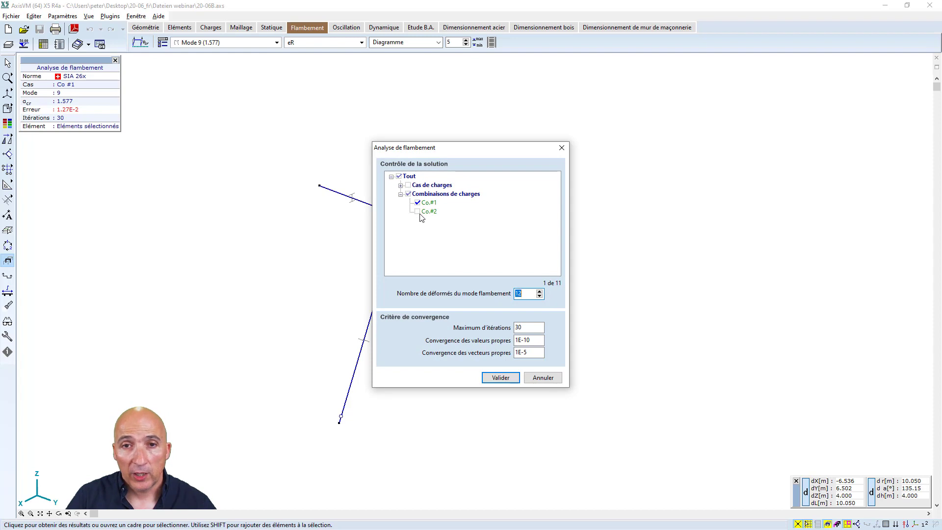
{"action": "left_click", "coordinate": [419, 218]}
{"action": "left_click", "coordinate": [418, 211]}
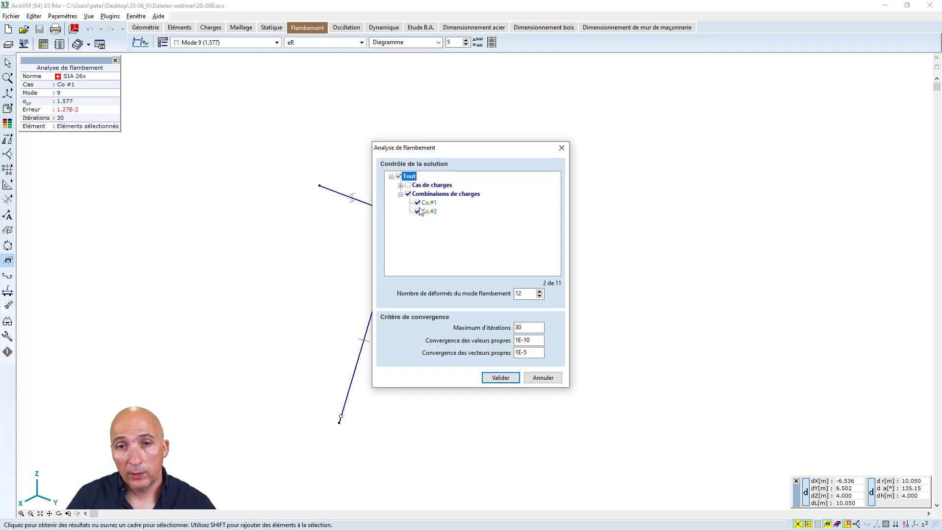
{"action": "left_click", "coordinate": [418, 211]}
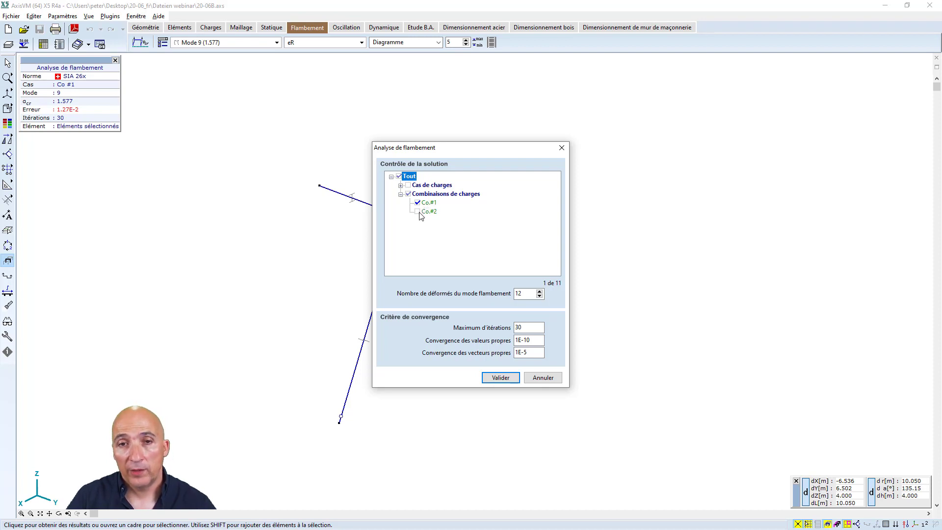
{"action": "left_click", "coordinate": [418, 203]}
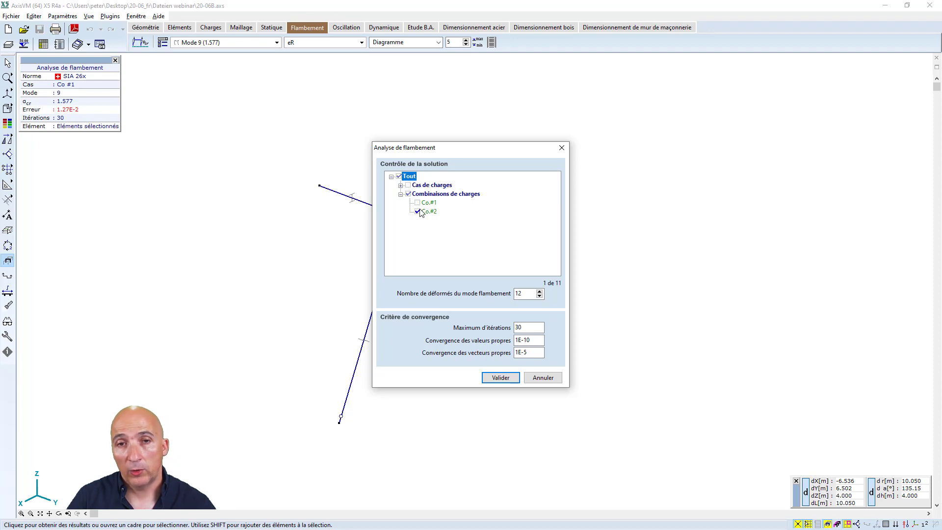
{"action": "left_click", "coordinate": [401, 185]}
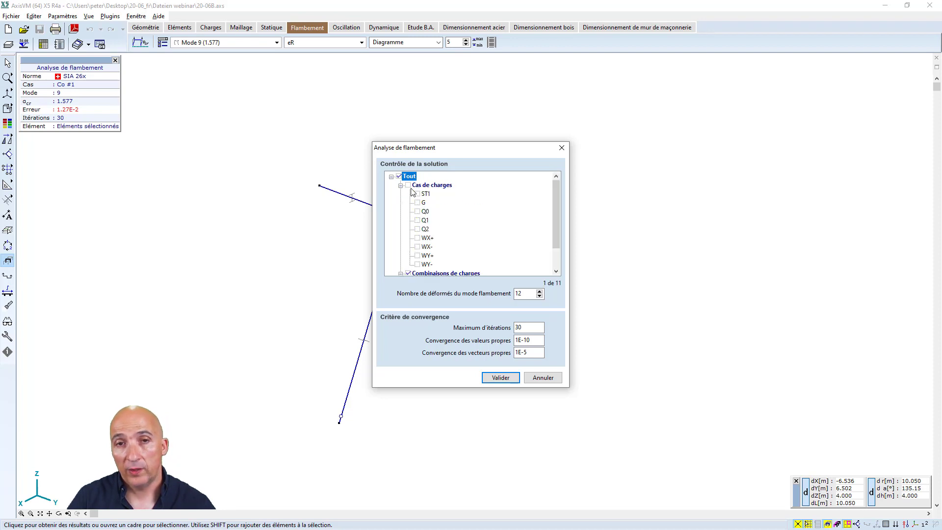
{"action": "left_click", "coordinate": [401, 186]}
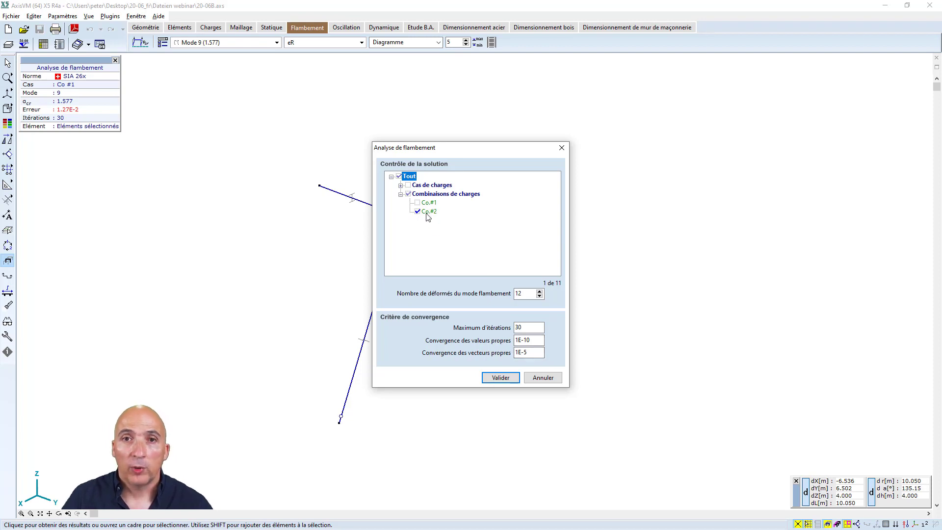
{"action": "left_click", "coordinate": [536, 380]}
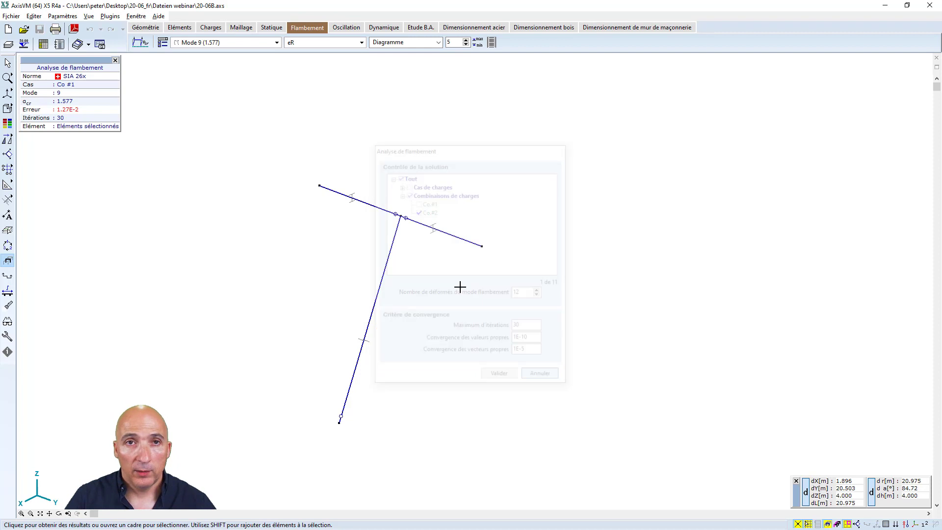
- Collapse the Co.#1 modes and display buckling mode 1 of combination Co.#2
{"action": "left_click", "coordinate": [276, 42]}
{"action": "scroll", "coordinate": [196, 96], "scroll_direction": "up", "scroll_amount": 1}
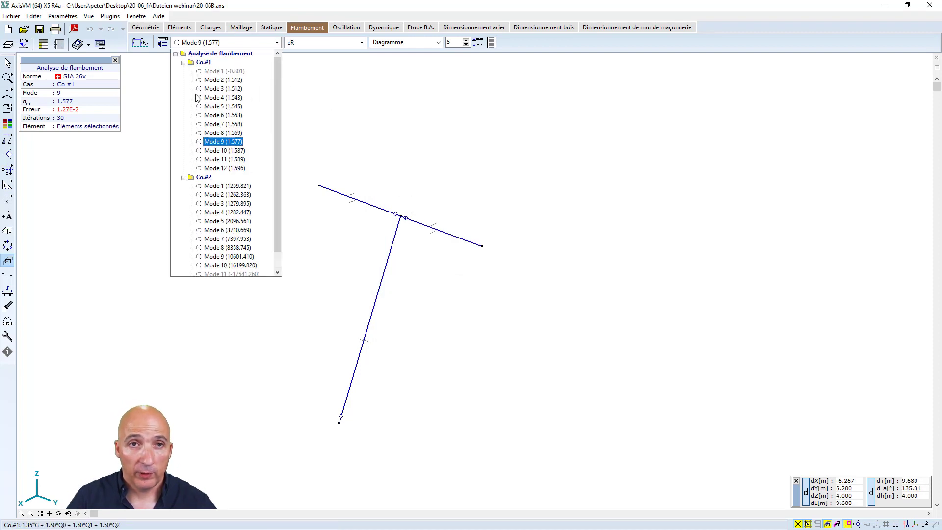
{"action": "left_click", "coordinate": [183, 63]}
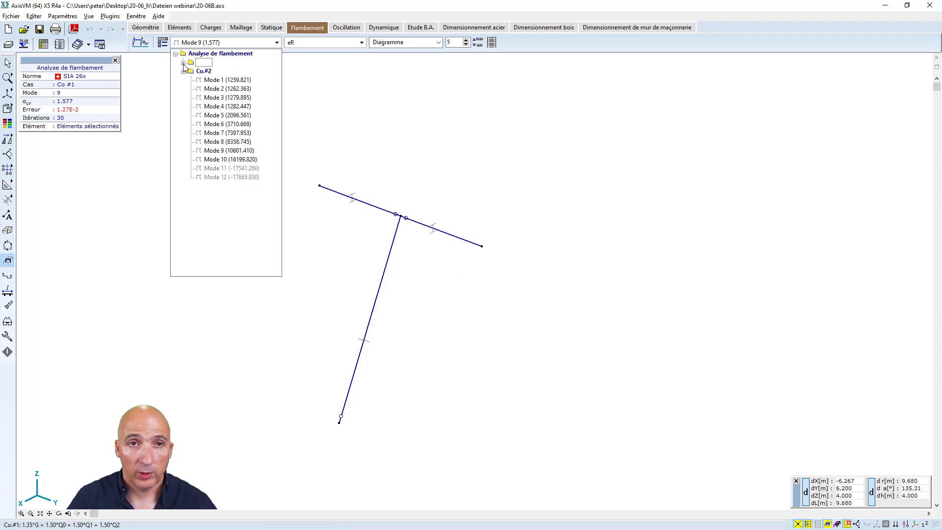
{"action": "left_click", "coordinate": [223, 81]}
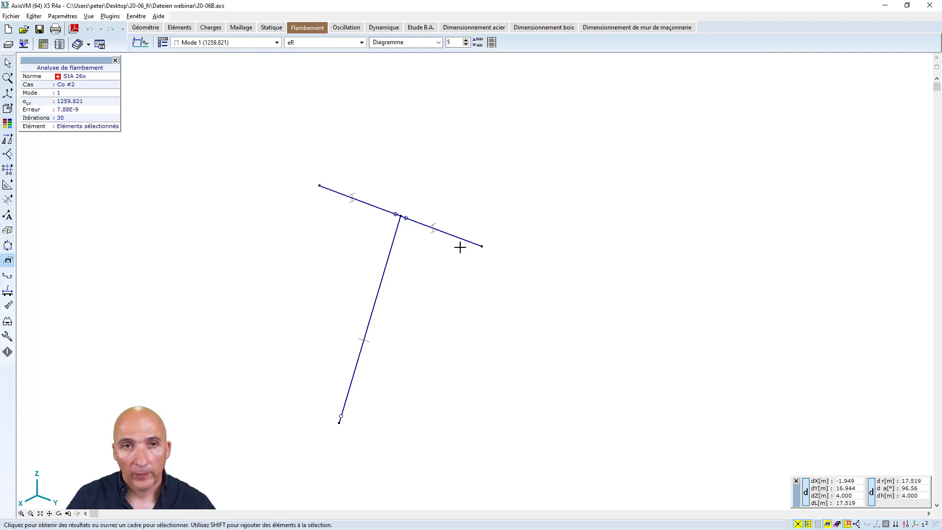
- Render the isolated column and beams as solid profiles, keeping the buckling result display set to the deformed shape
{"action": "mouse_move", "coordinate": [9, 111]}
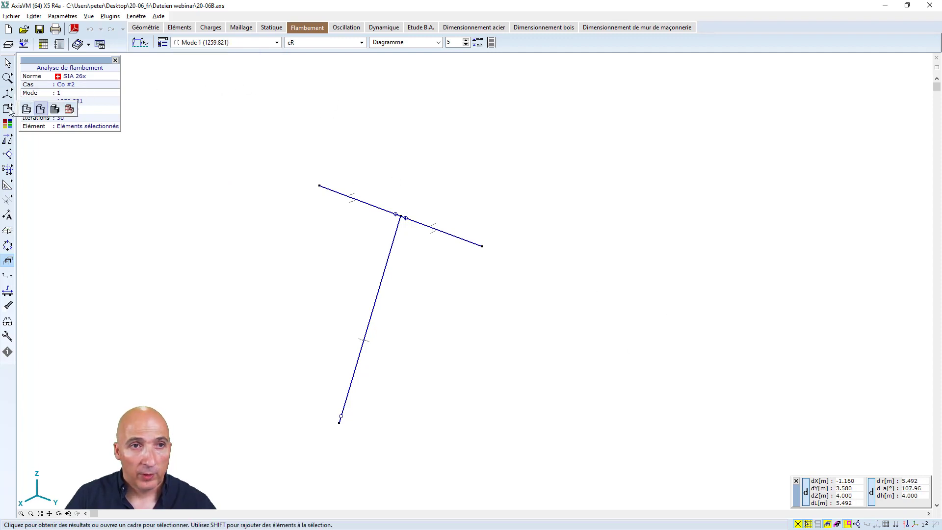
{"action": "left_click", "coordinate": [55, 109]}
{"action": "left_click", "coordinate": [162, 43]}
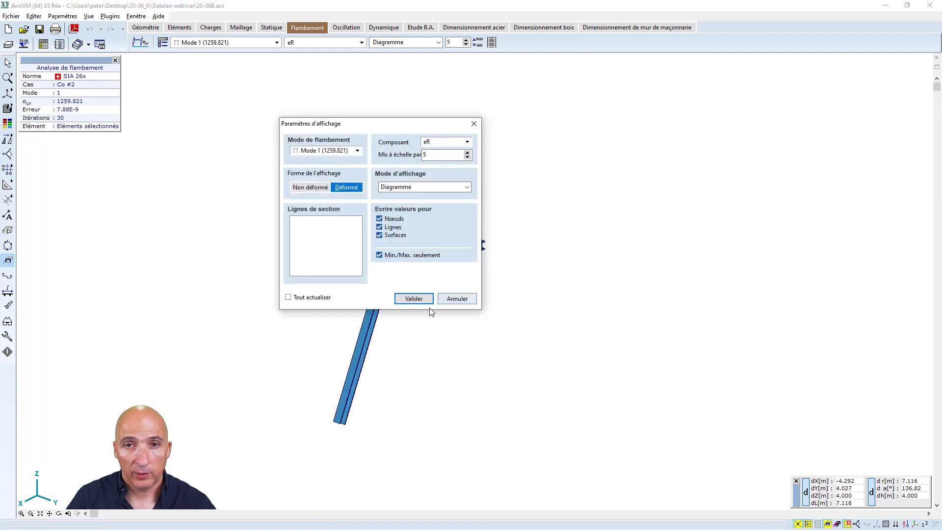
{"action": "left_click", "coordinate": [417, 298]}
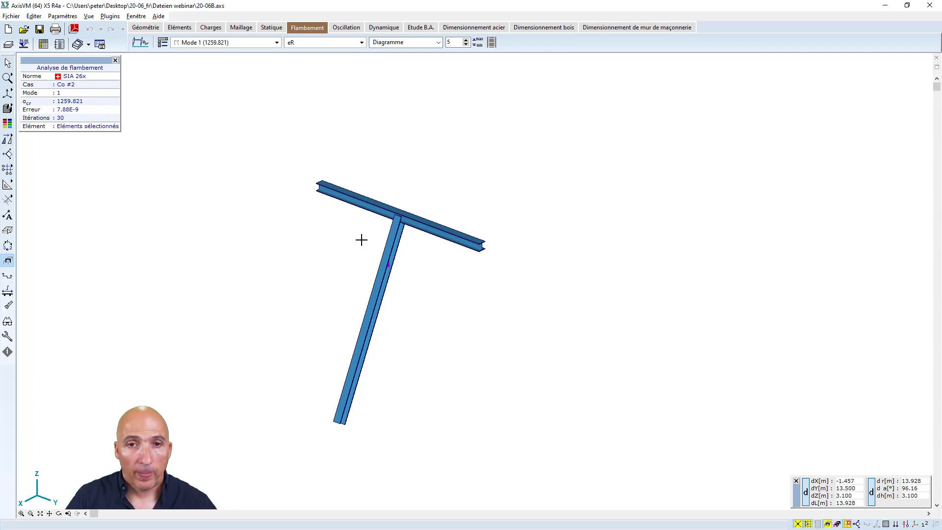
- Step through Co.#2 buckling modes 2, 3 and 4 up to mode 5, examining the column's deformed shape
{"action": "left_click", "coordinate": [278, 43]}
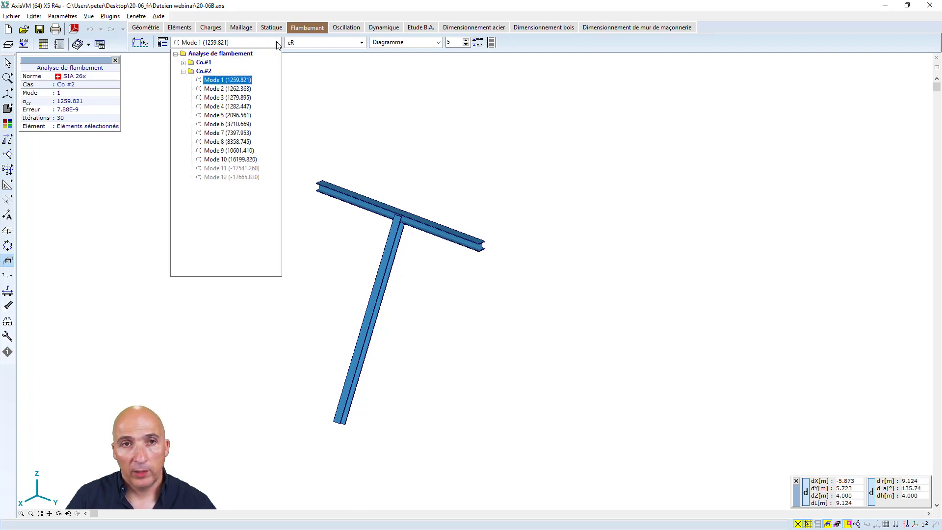
{"action": "left_click", "coordinate": [230, 89]}
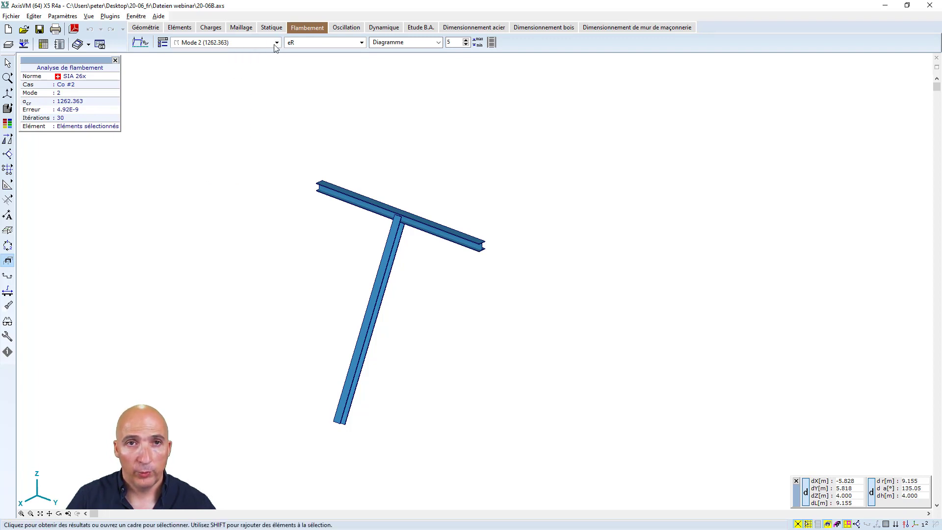
{"action": "left_click", "coordinate": [277, 43]}
{"action": "left_click", "coordinate": [236, 98]}
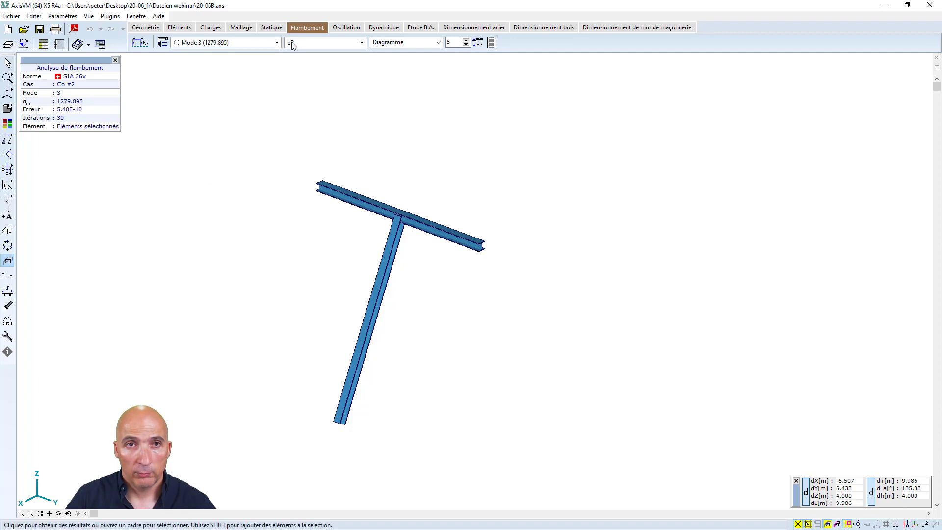
{"action": "left_click", "coordinate": [277, 43]}
{"action": "left_click", "coordinate": [219, 107]}
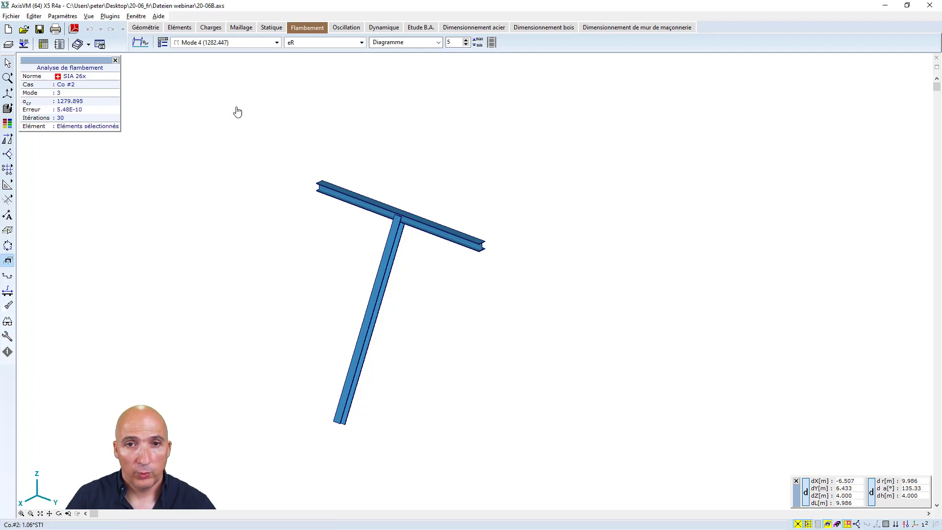
{"action": "left_click", "coordinate": [276, 43]}
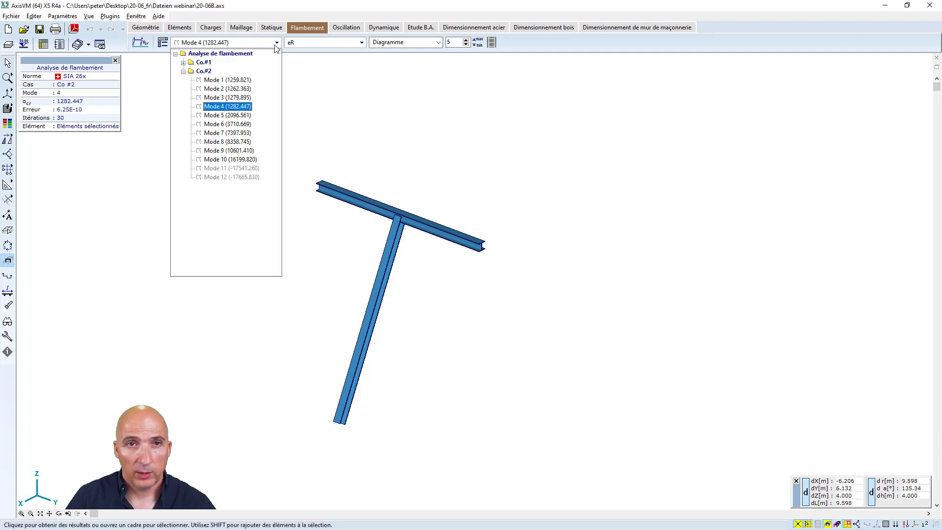
{"action": "left_click", "coordinate": [227, 115]}
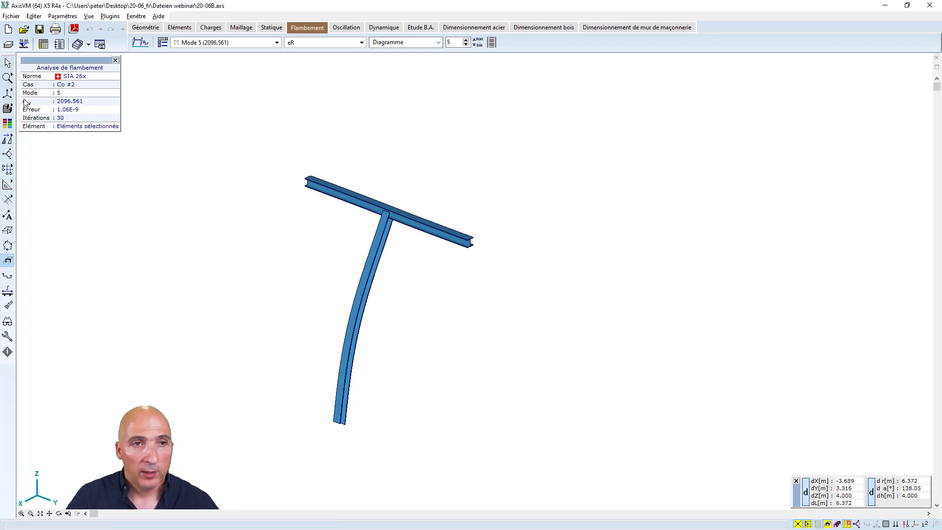
- Load 20-06B-01.jpg from the 20-06 folder as the background image
{"action": "mouse_move", "coordinate": [7, 108]}
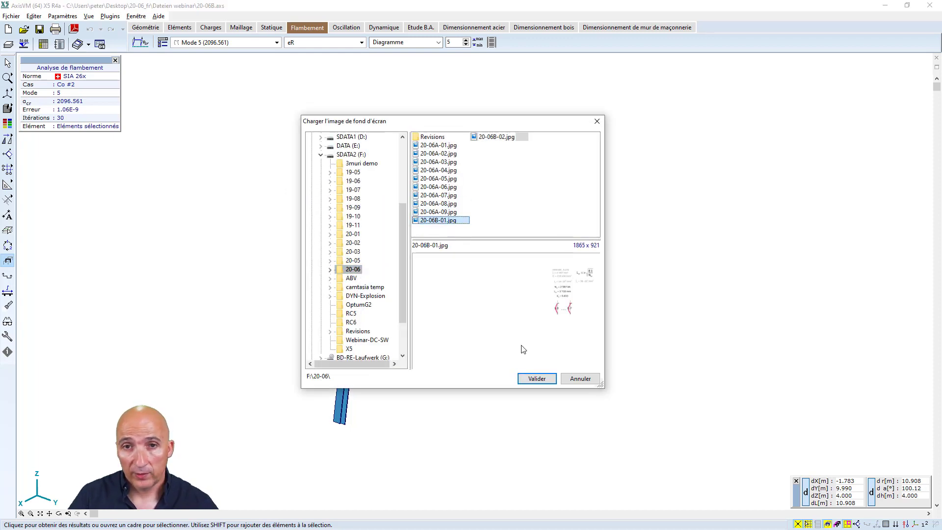
{"action": "left_click", "coordinate": [536, 378]}
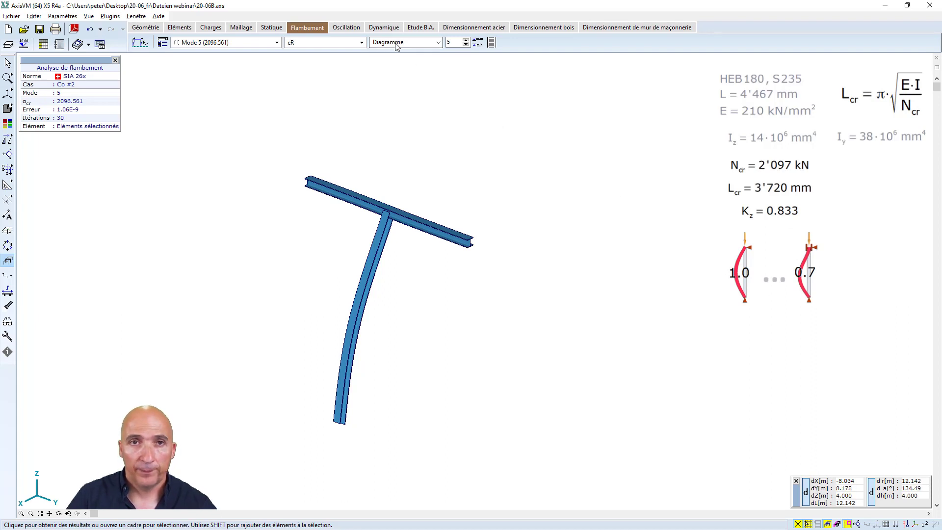
- Display buckling mode 7 of Co.#2 and replace the background image with 20-06B-02.jpg
{"action": "left_click", "coordinate": [277, 43]}
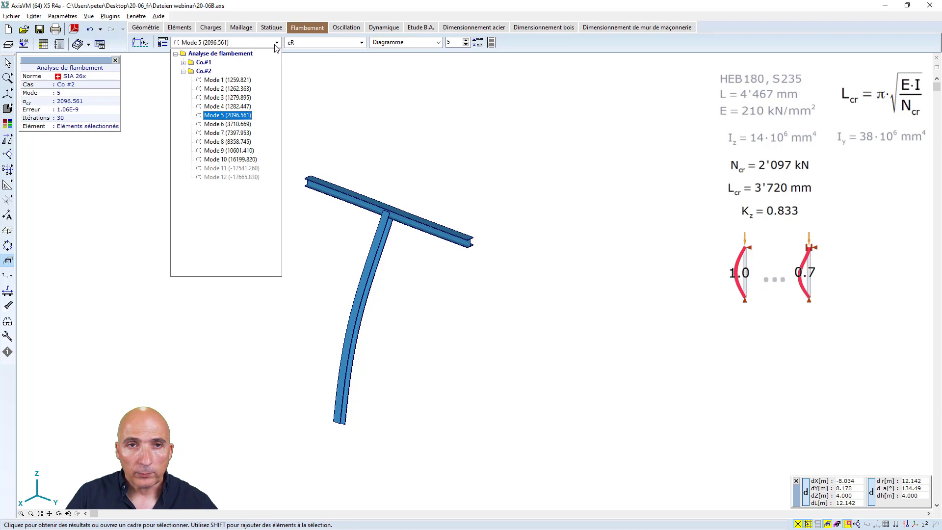
{"action": "left_click", "coordinate": [244, 134]}
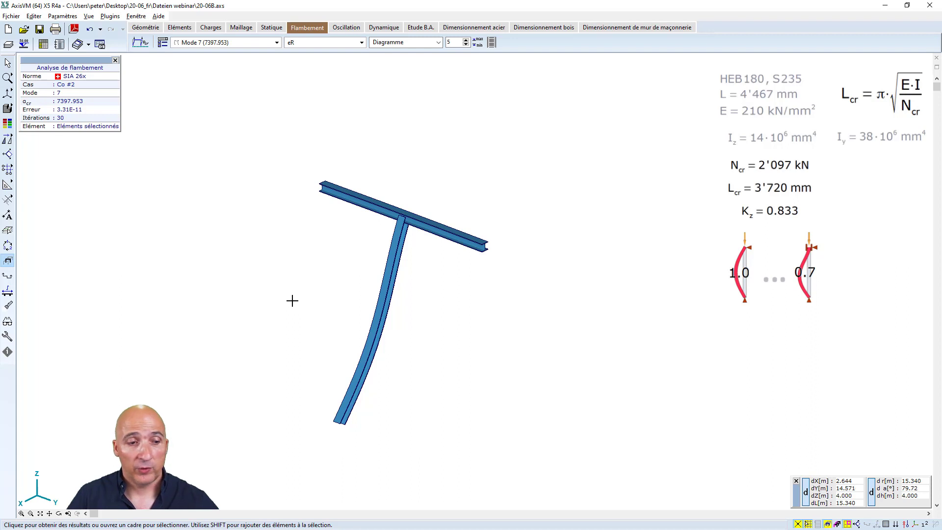
{"action": "left_click", "coordinate": [490, 138]}
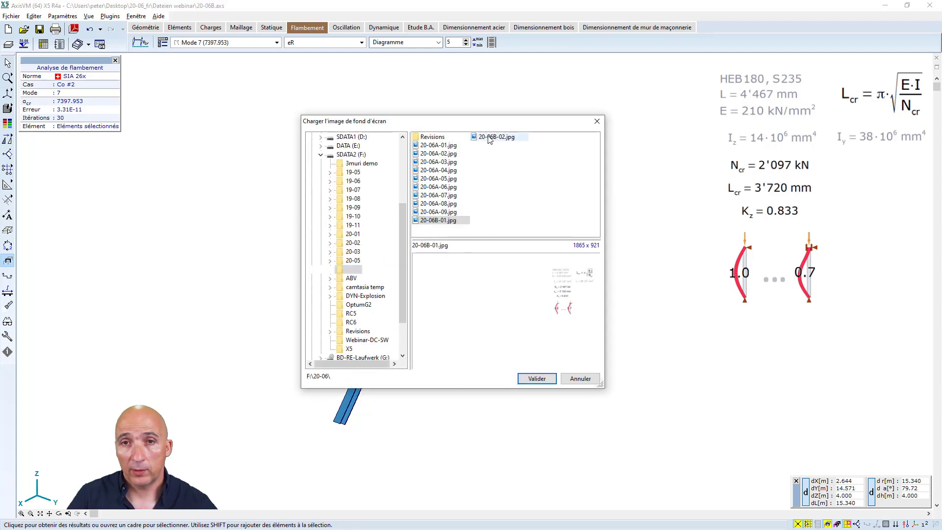
{"action": "left_click", "coordinate": [544, 382]}
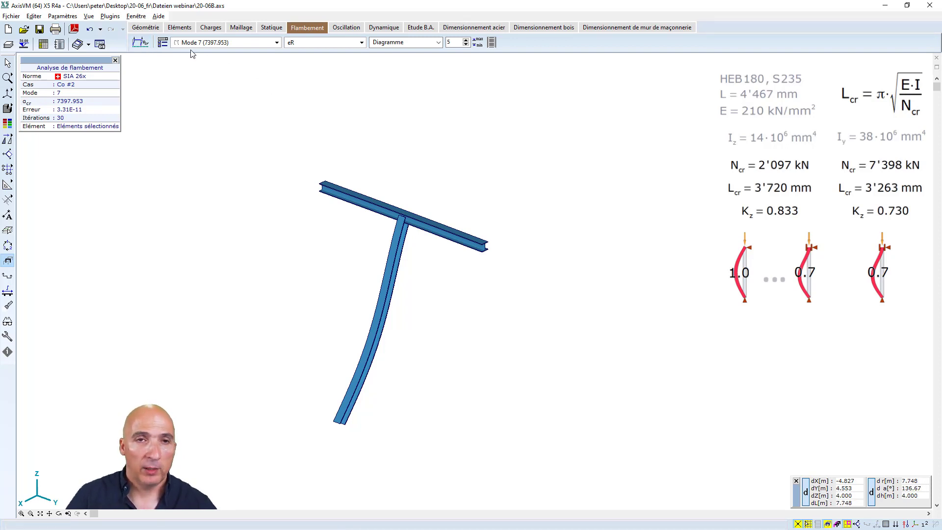
{"action": "left_click", "coordinate": [277, 44]}
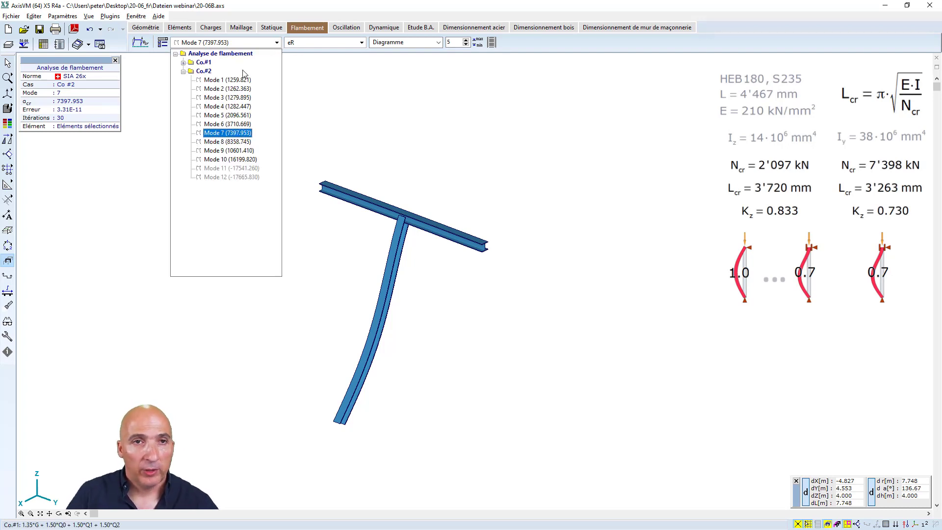
{"action": "left_click", "coordinate": [319, 125]}
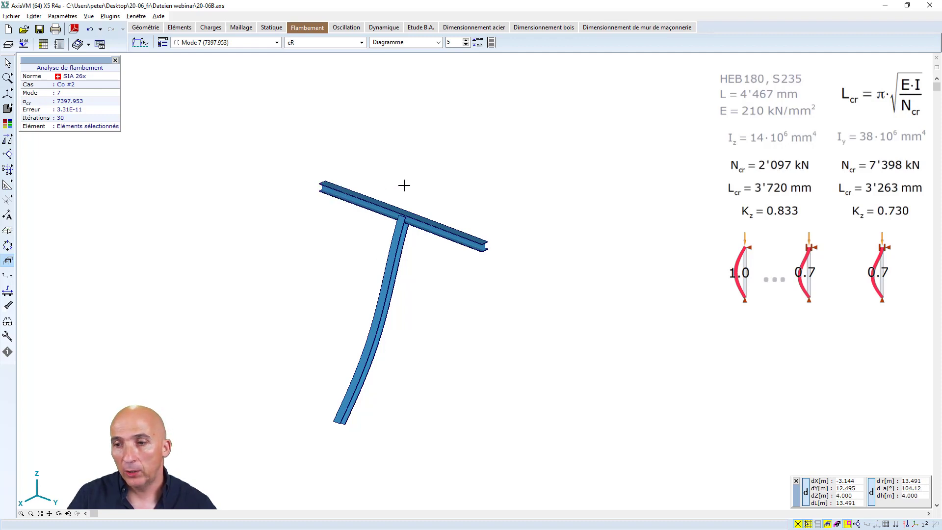
{"action": "middle_click_drag", "start_coordinate": [431, 202], "coordinate": [417, 185]}
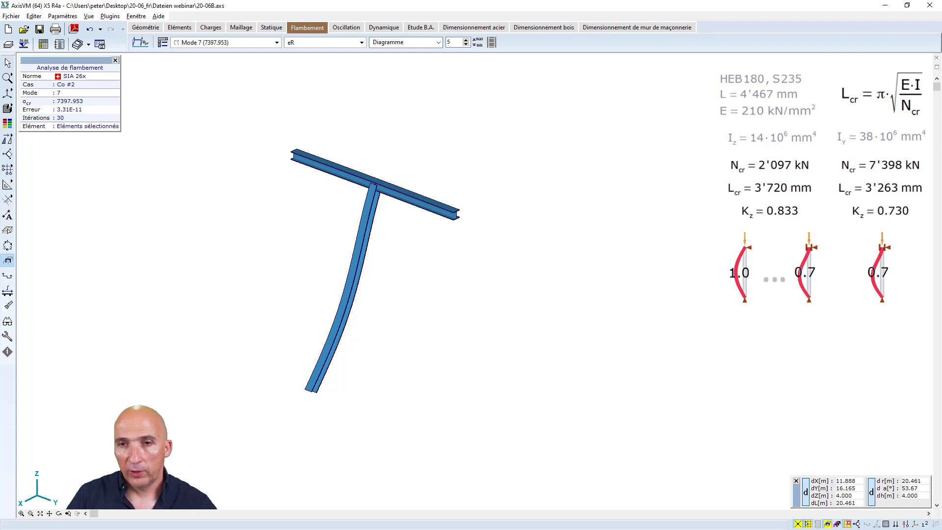
{"action": "key", "text": "alt+Tab"}
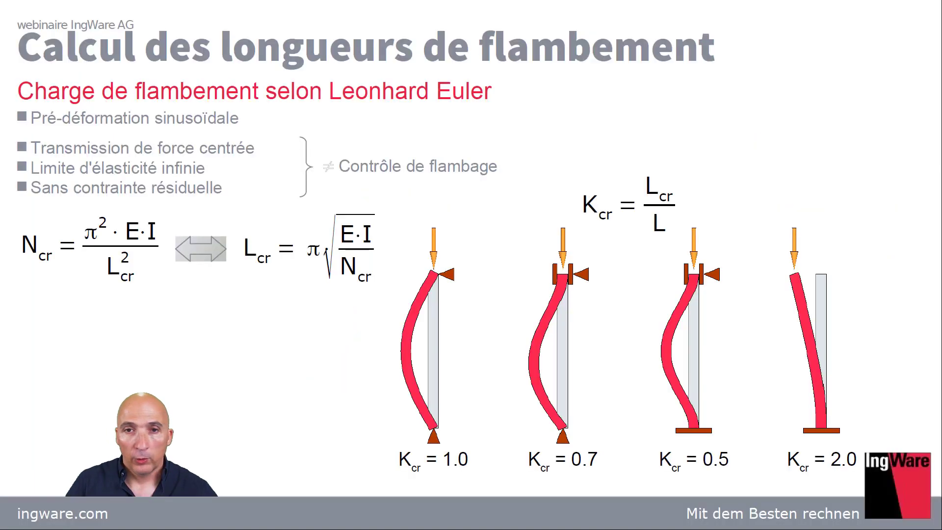
{"action": "key", "text": "Right"}
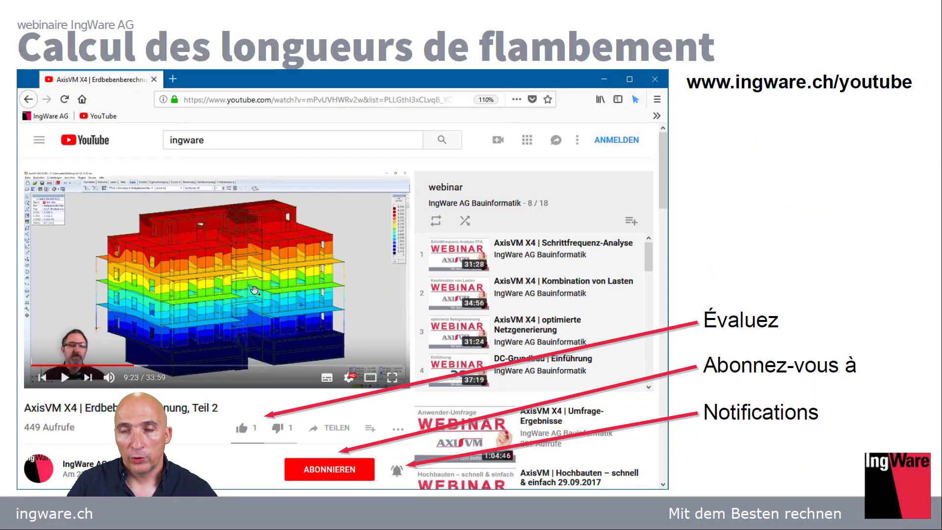